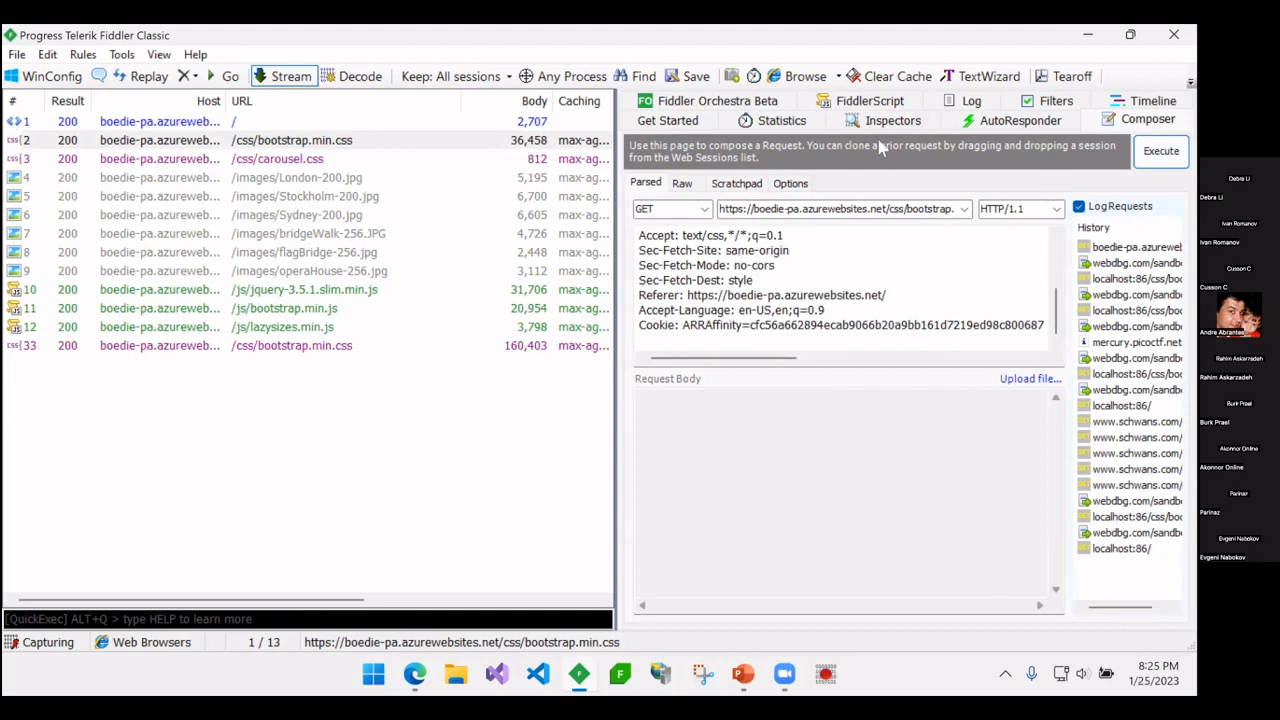
# Step: Examine the available HTTP methods and the request headers of the cloned bootstrap.min.css request in the Composer
pyautogui.click(704, 209)
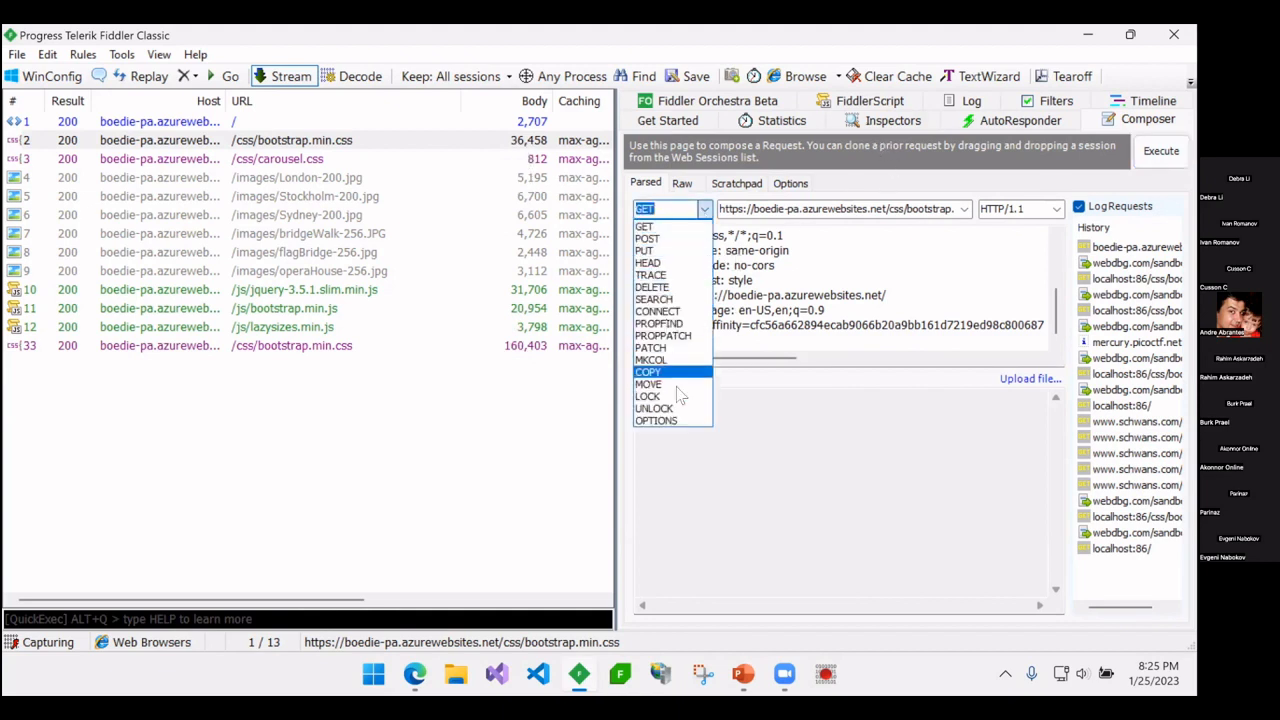
pyautogui.click(840, 278)
pyautogui.scroll(2, 840, 285)
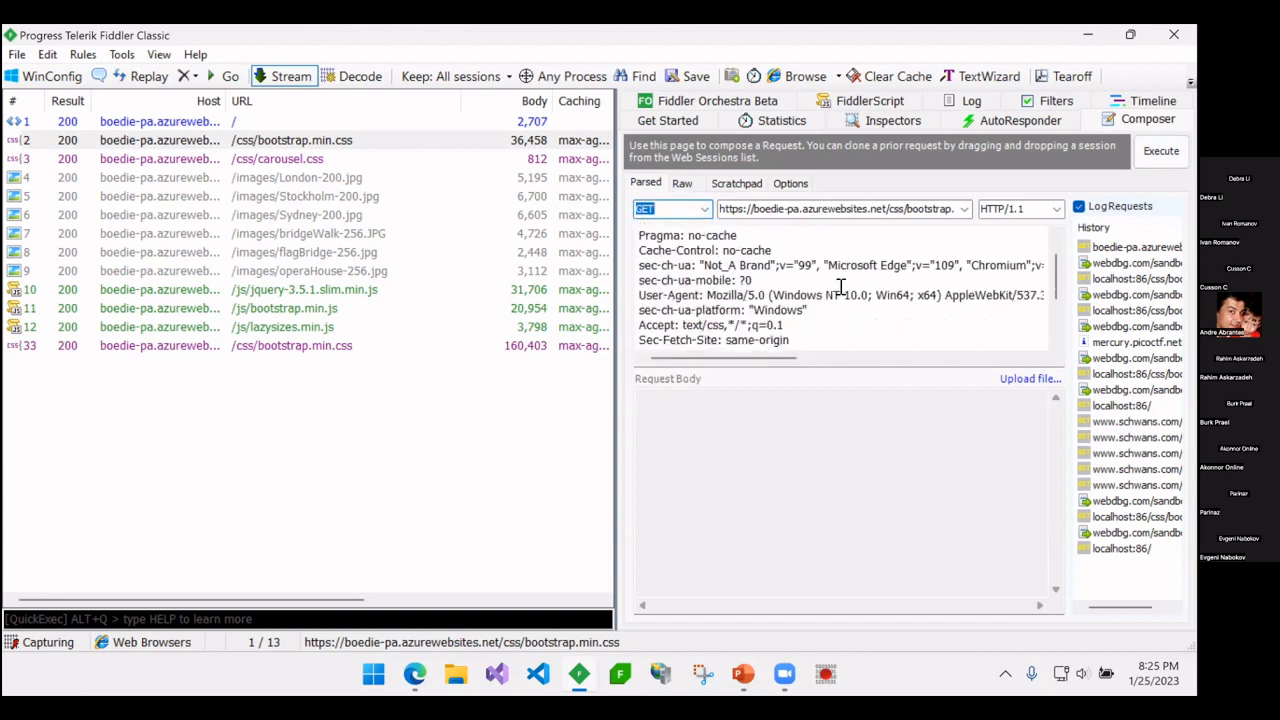
pyautogui.scroll(1, 840, 290)
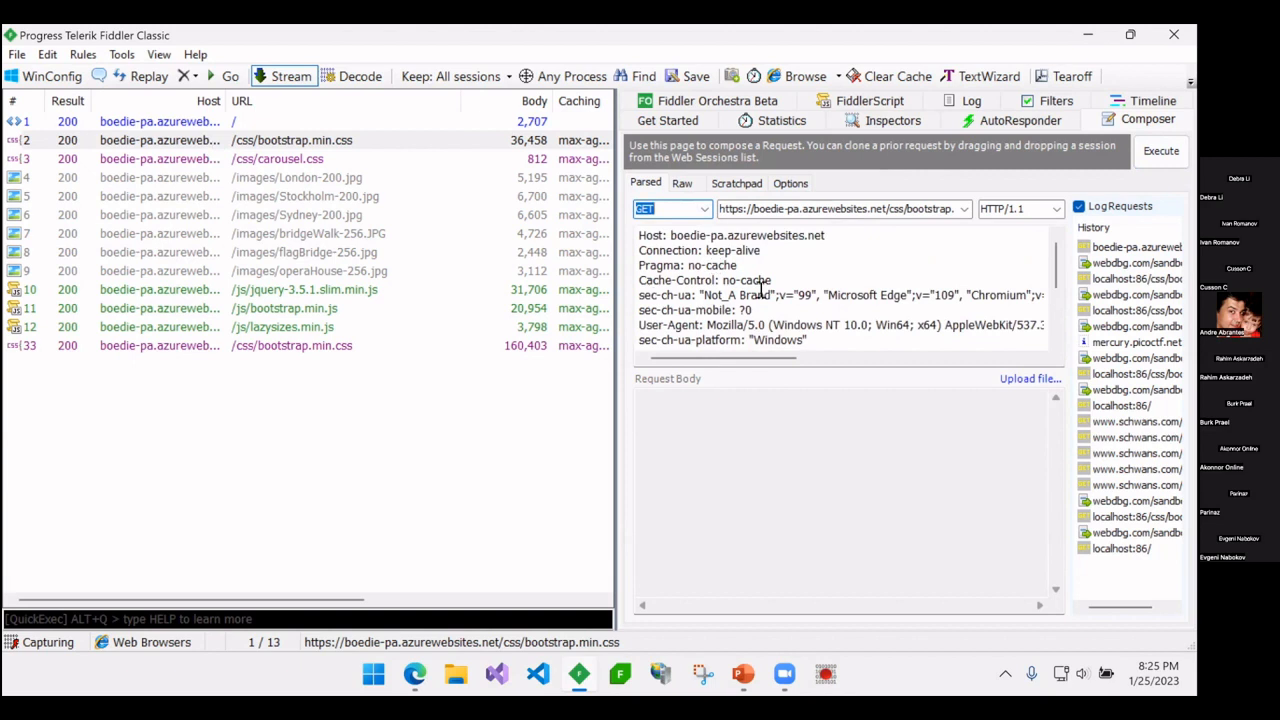
pyautogui.scroll(-1, 768, 300)
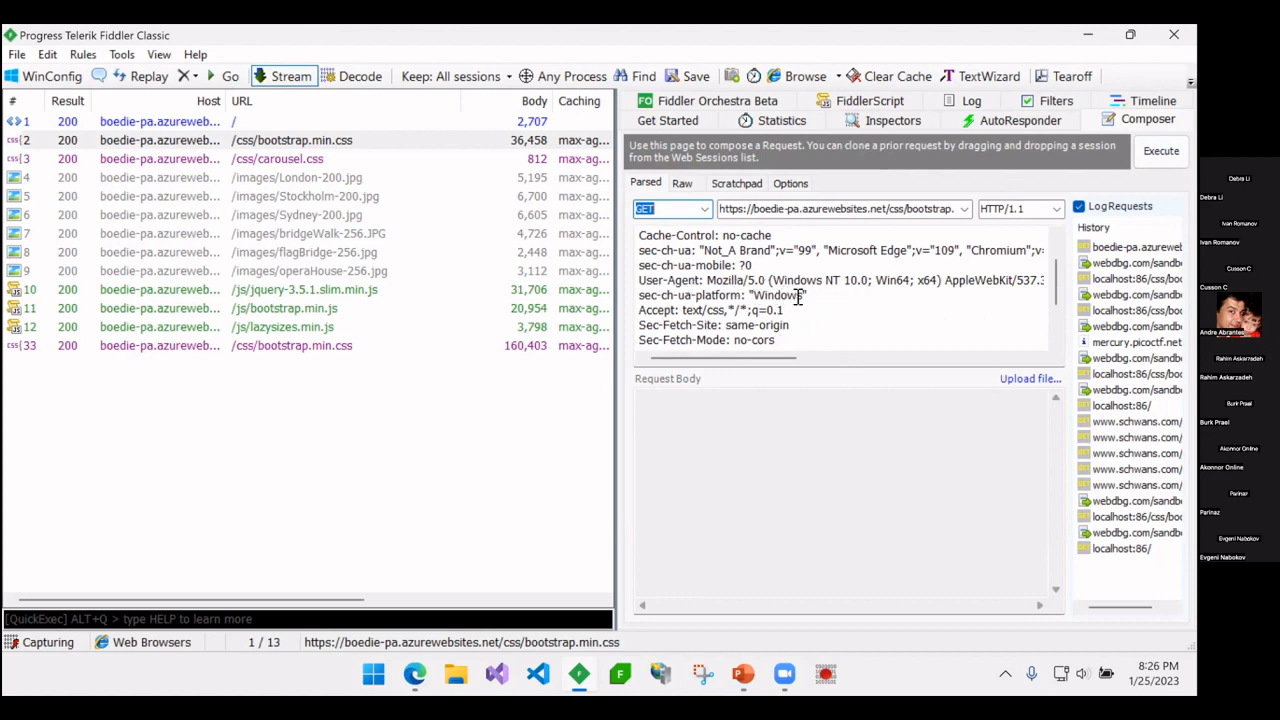
pyautogui.click(817, 311)
pyautogui.scroll(-2, 817, 311)
pyautogui.scroll(2, 817, 311)
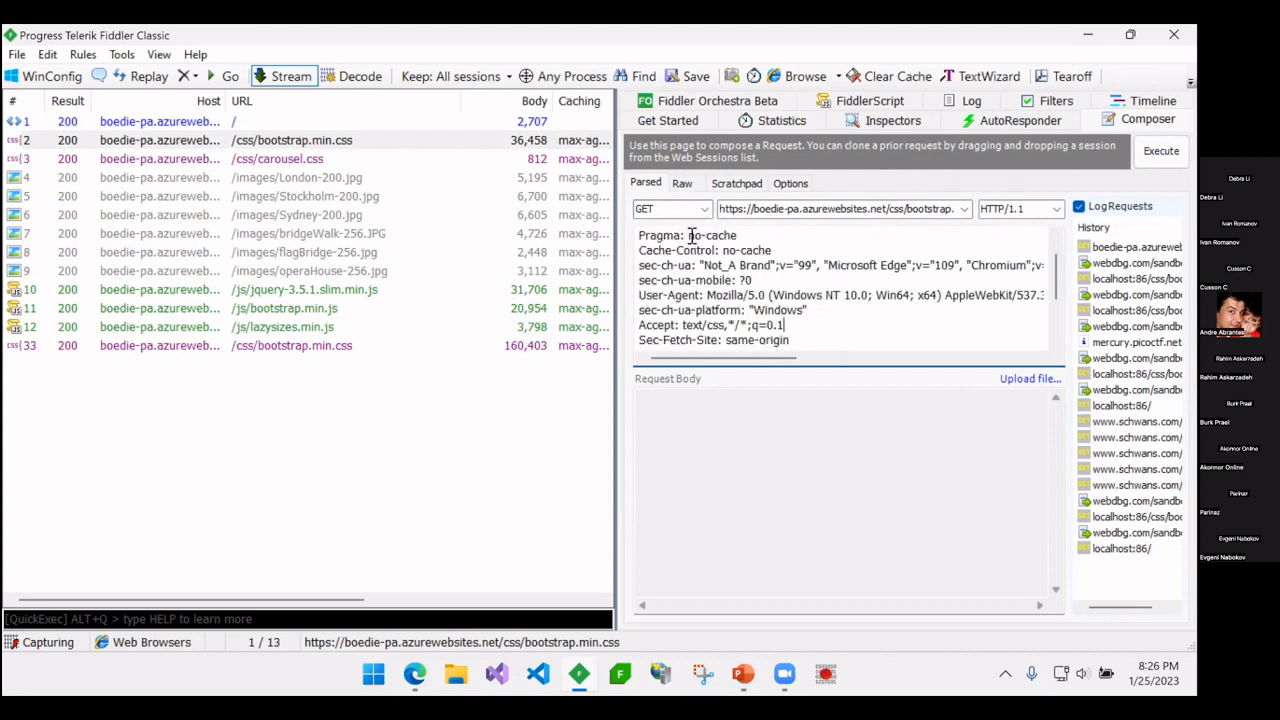
pyautogui.moveTo(640, 235); pyautogui.dragTo(724, 290)
pyautogui.scroll(-2, 724, 298)
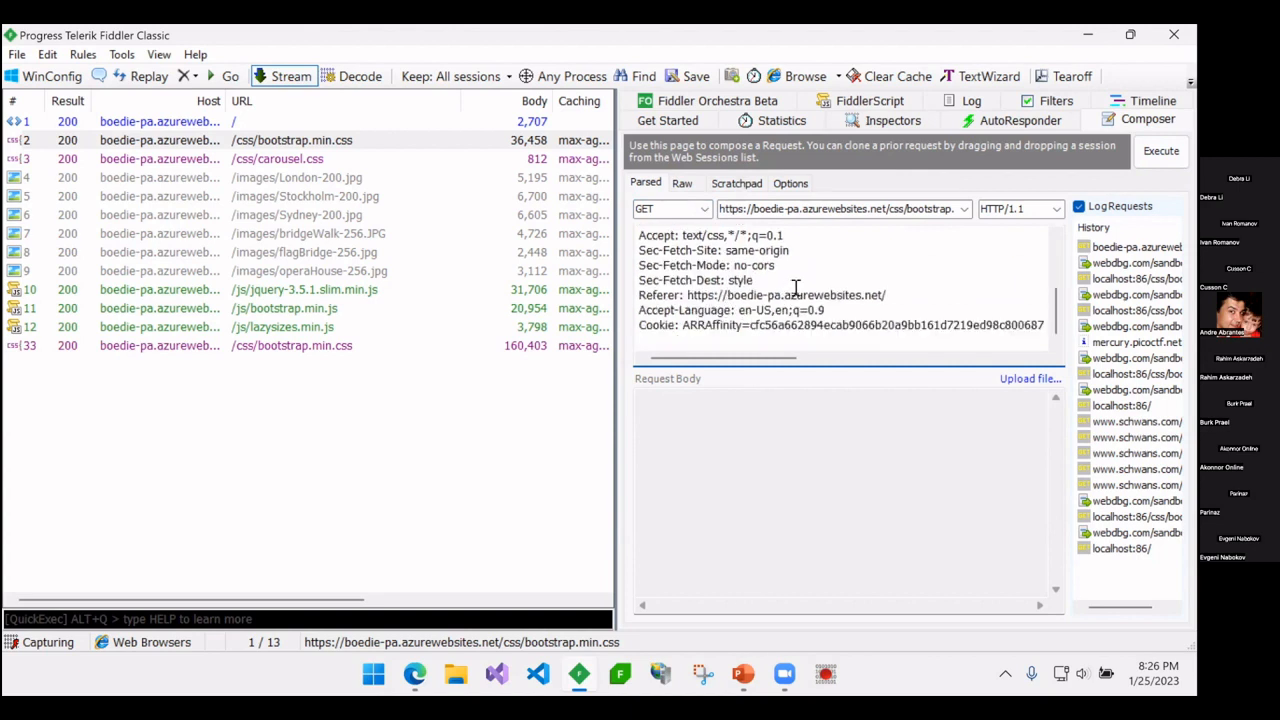
# Step: Switch to Edge and open the Composer - Tablet SuperStore bookmark from the AdvancedFiddler favorites folder
pyautogui.click(415, 674)
pyautogui.click(78, 102)
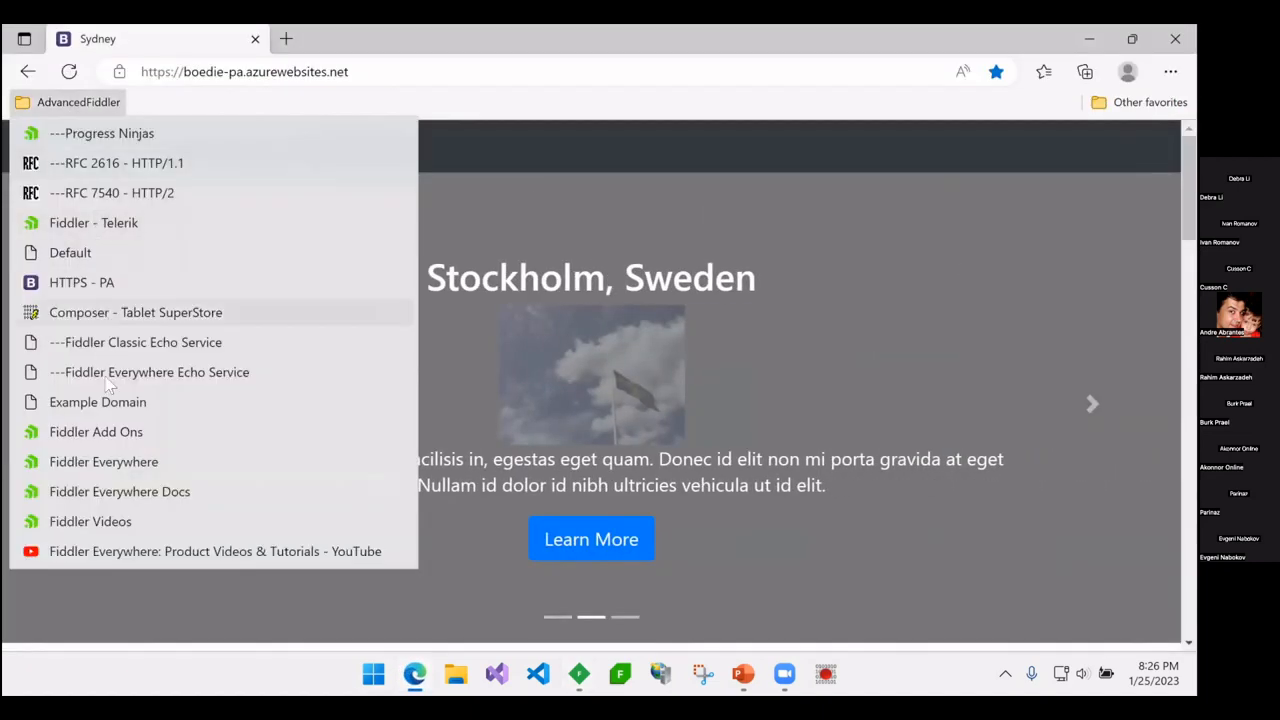
pyautogui.click(130, 315)
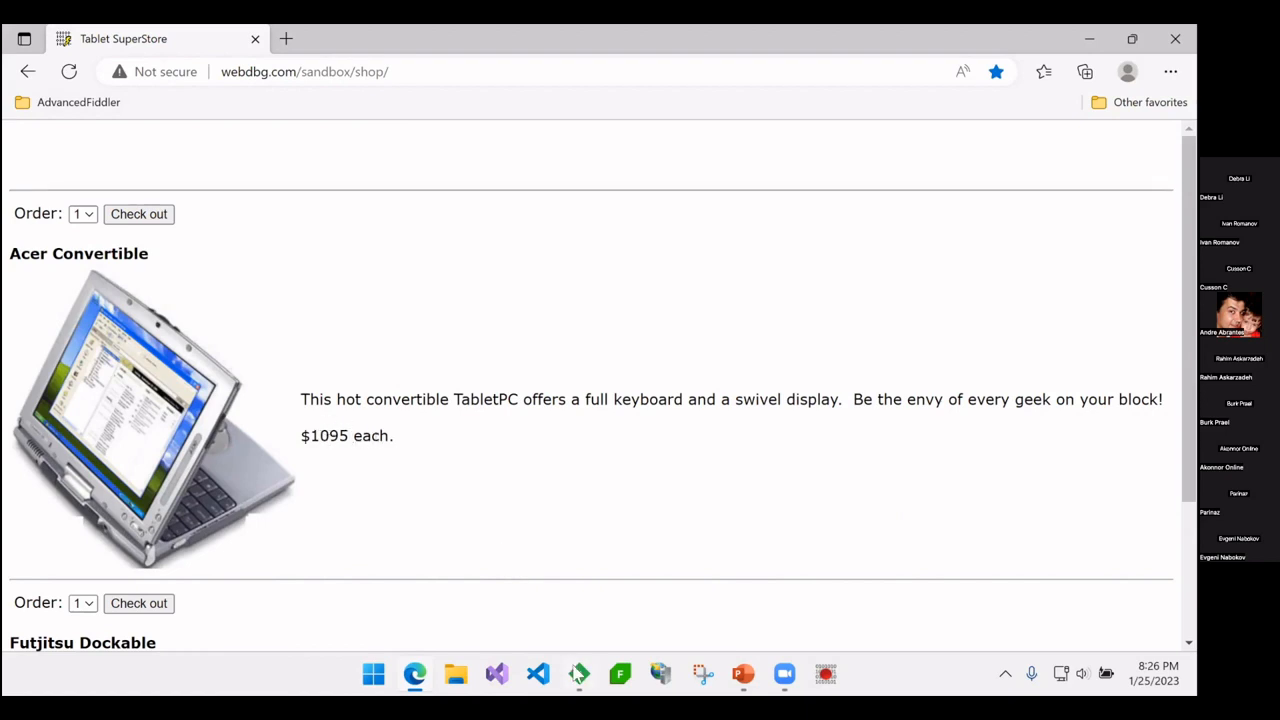
# Step: Switch to Fiddler Classic, clone the captured webdbg.com/sandbox/shop/ session into the Composer and review its request headers
pyautogui.click(579, 673)
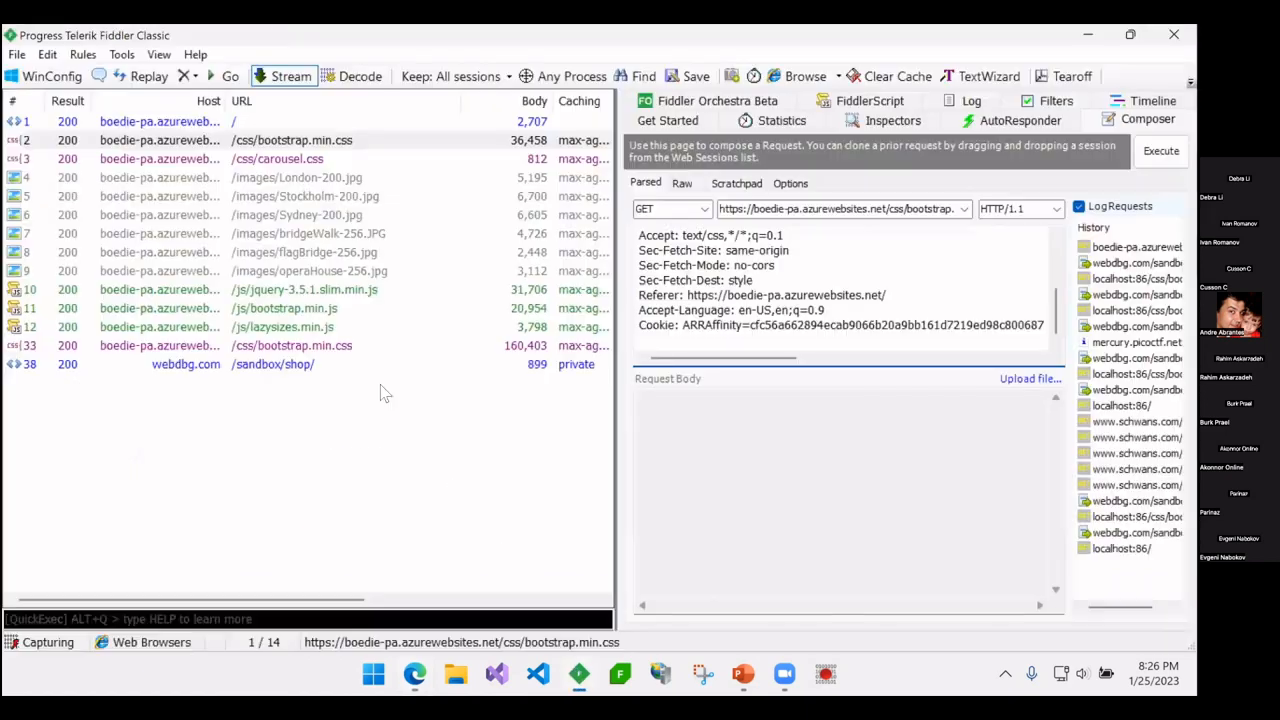
pyautogui.click(205, 366)
pyautogui.moveTo(316, 367); pyautogui.dragTo(731, 296)
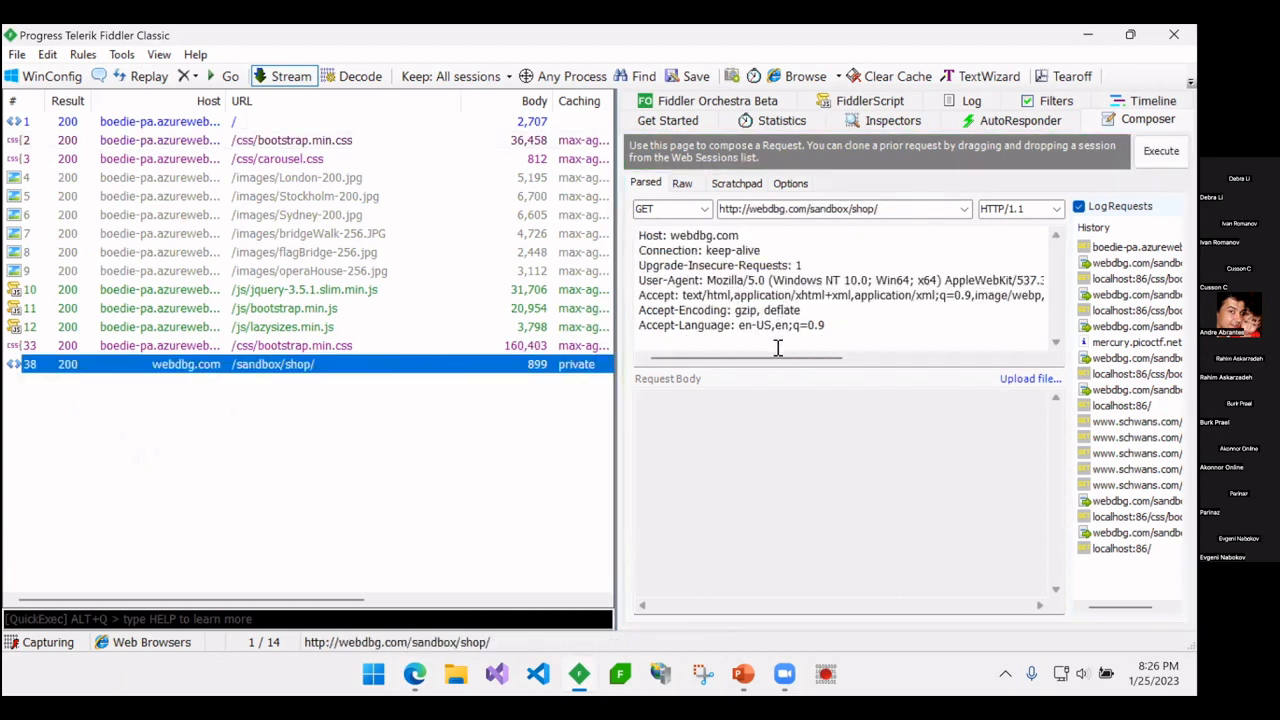
pyautogui.click(929, 294)
pyautogui.hscroll(2, 929, 294)
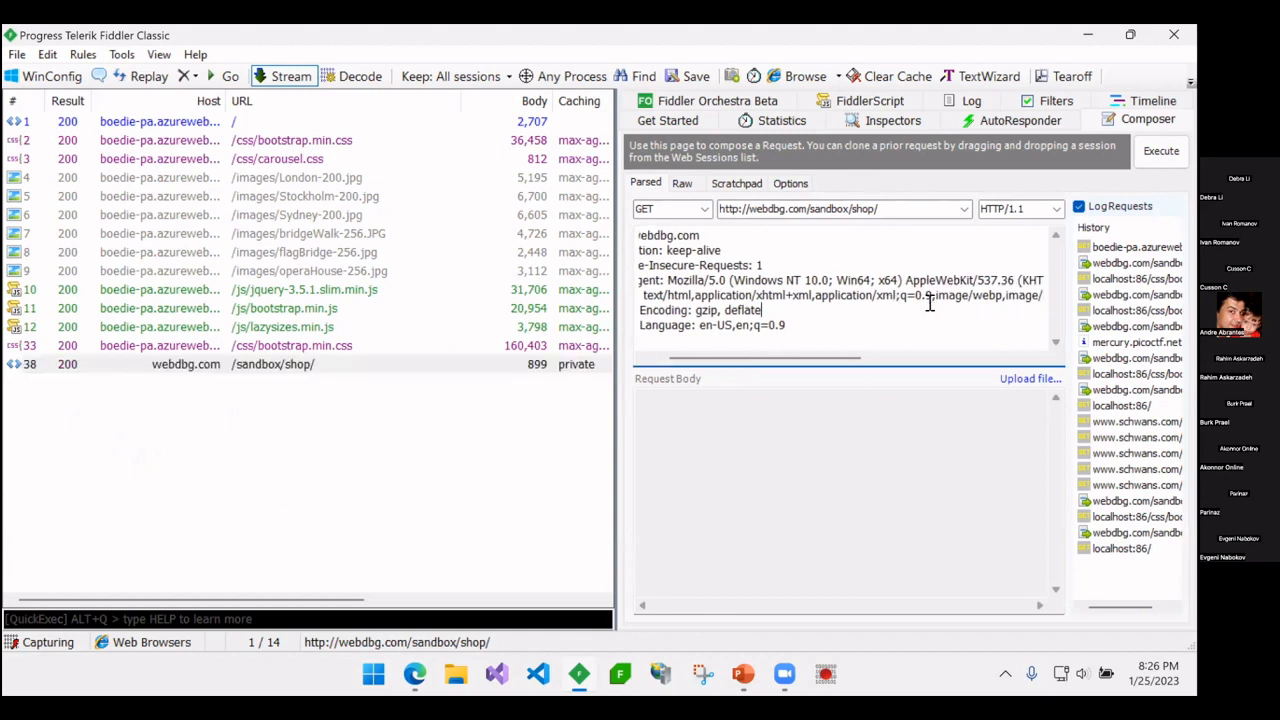
pyautogui.hscroll(-2, 835, 368)
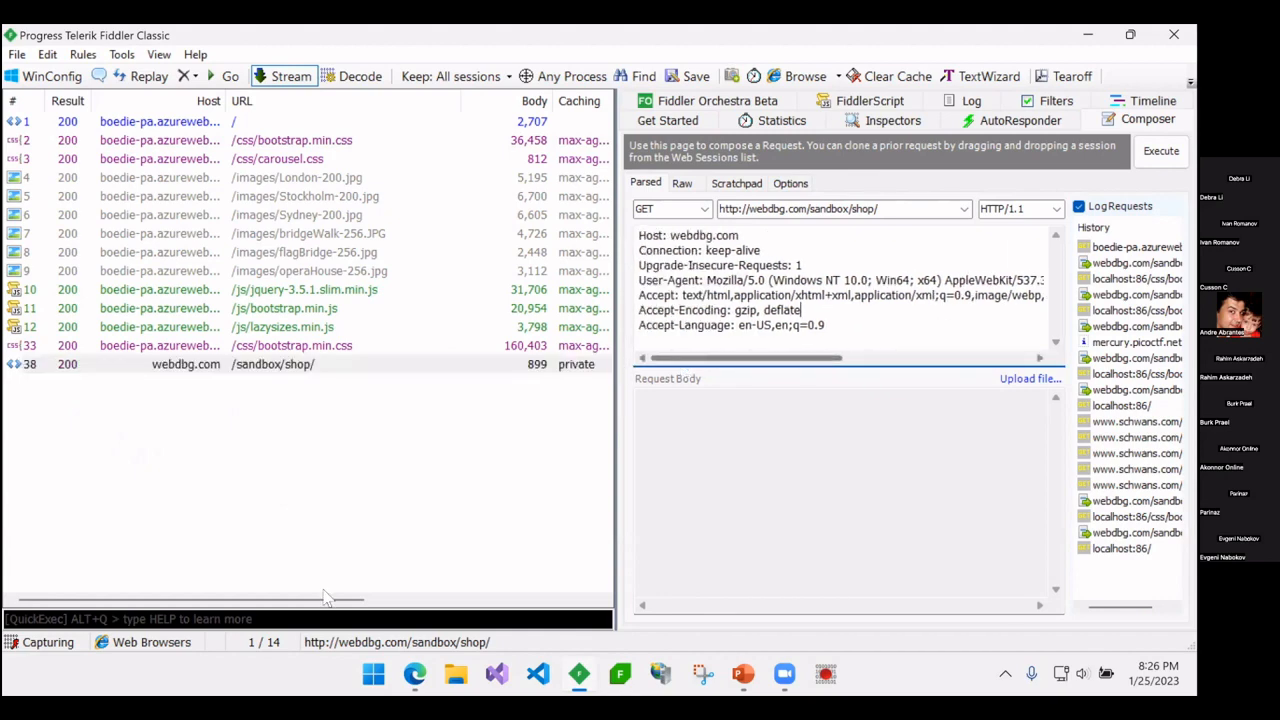
# Step: Switch to Edge, check out one Acer Convertible in the Tablet SuperStore, and return to Fiddler Classic
pyautogui.click(416, 674)
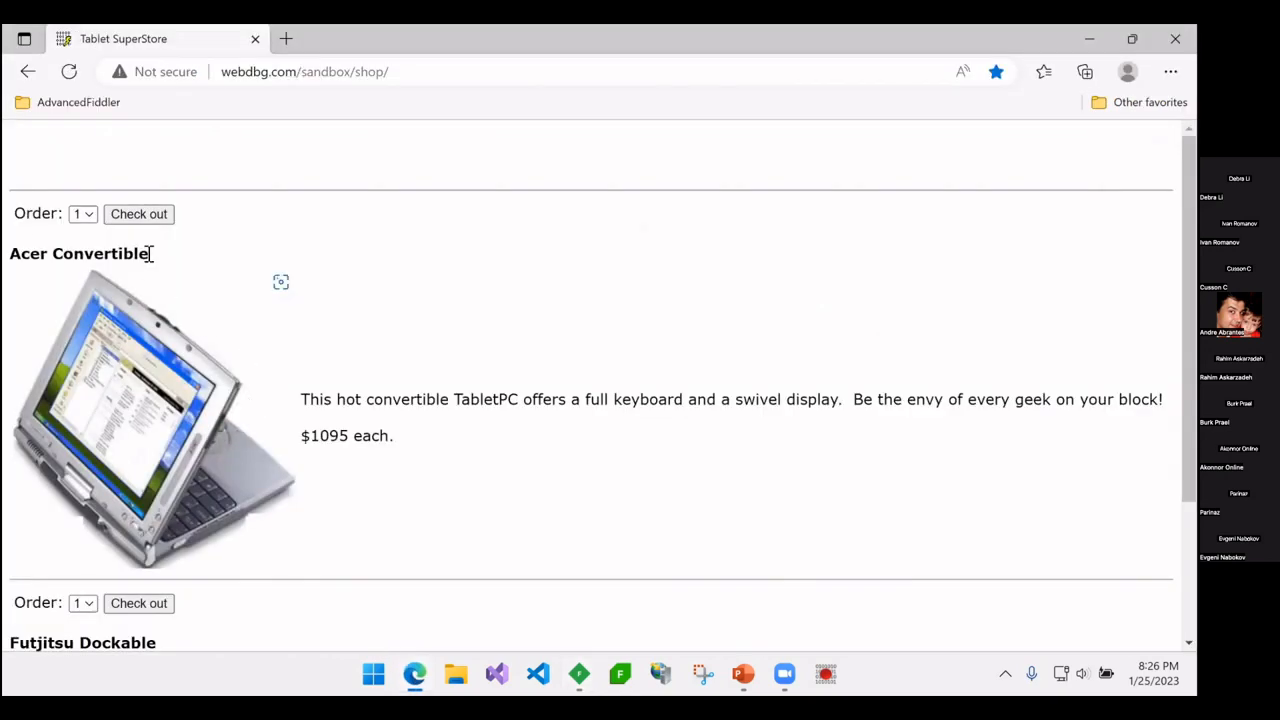
pyautogui.click(140, 212)
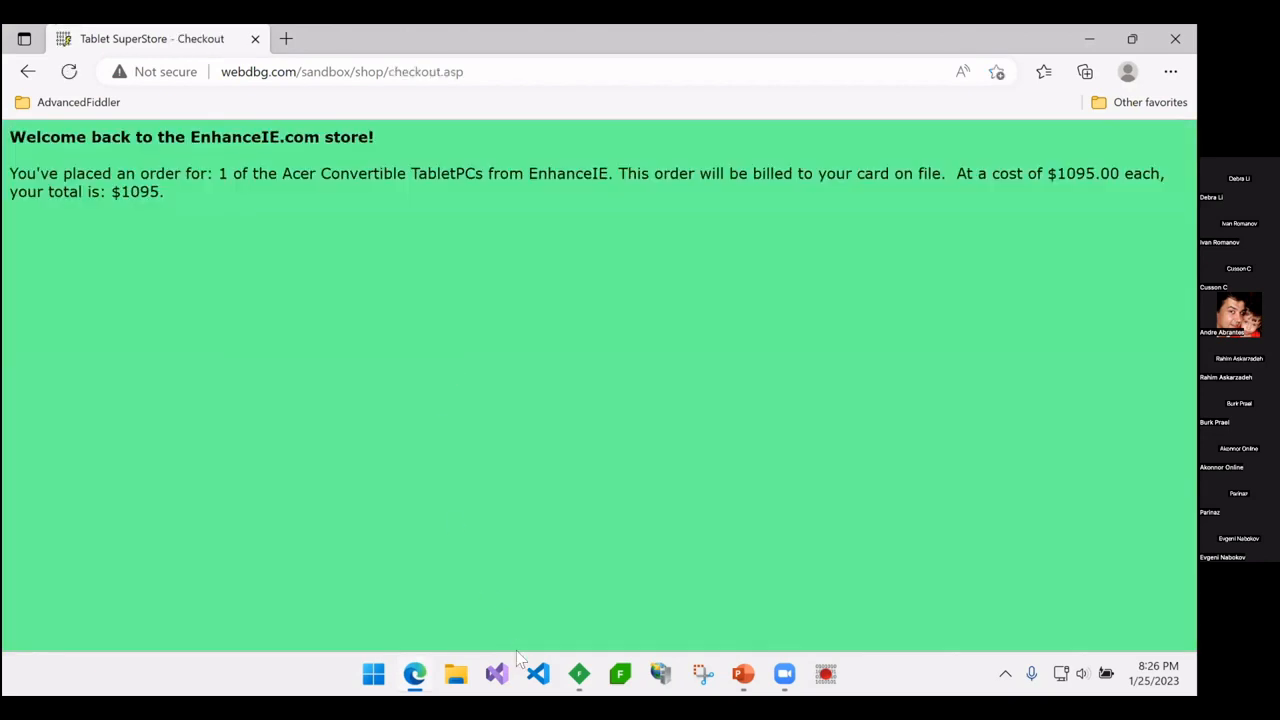
pyautogui.click(579, 674)
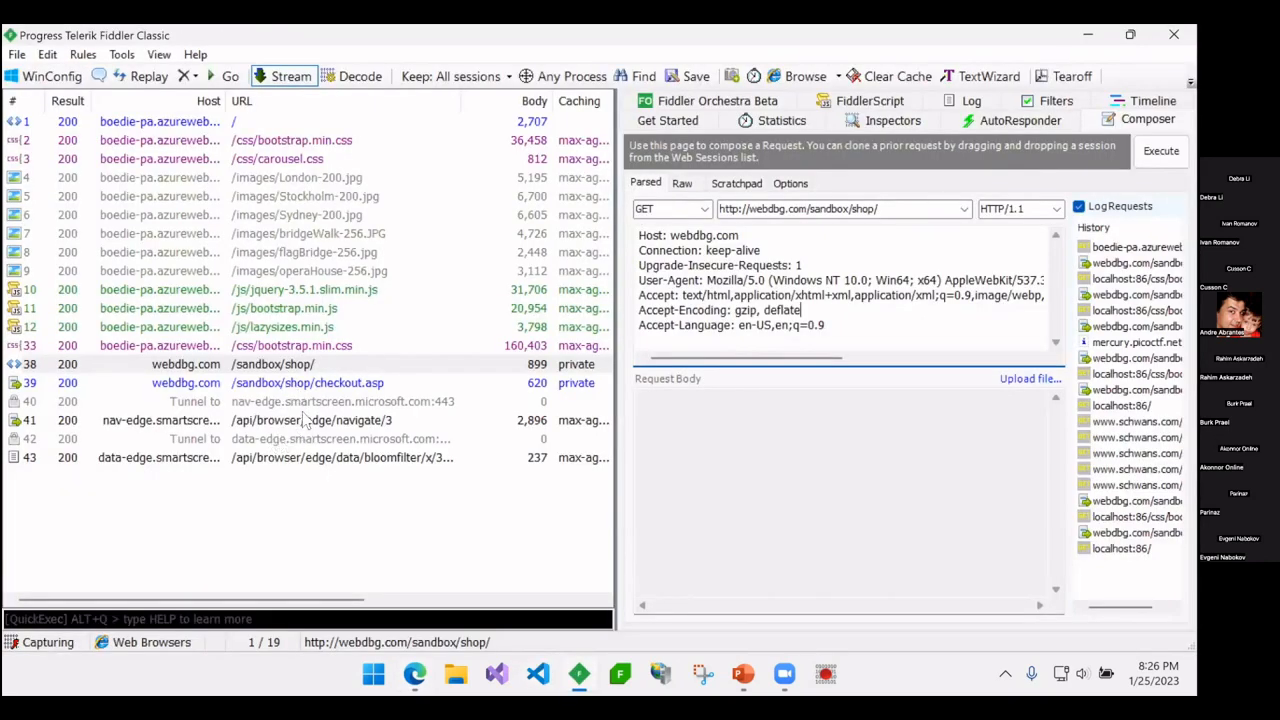
# Step: Clone the captured webdbg.com/sandbox/shop/checkout.asp session into the Composer and review its request headers
pyautogui.click(308, 383)
pyautogui.moveTo(757, 440); pyautogui.dragTo(780, 429)
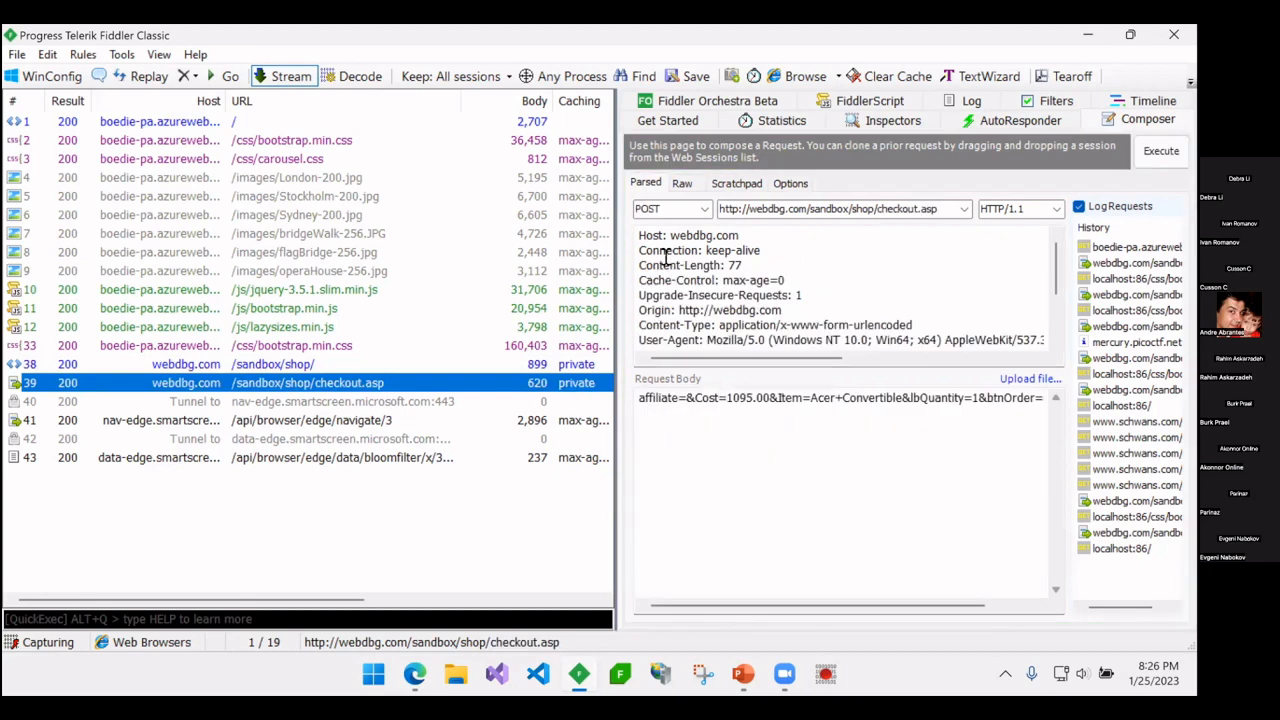
pyautogui.moveTo(661, 235); pyautogui.dragTo(697, 311)
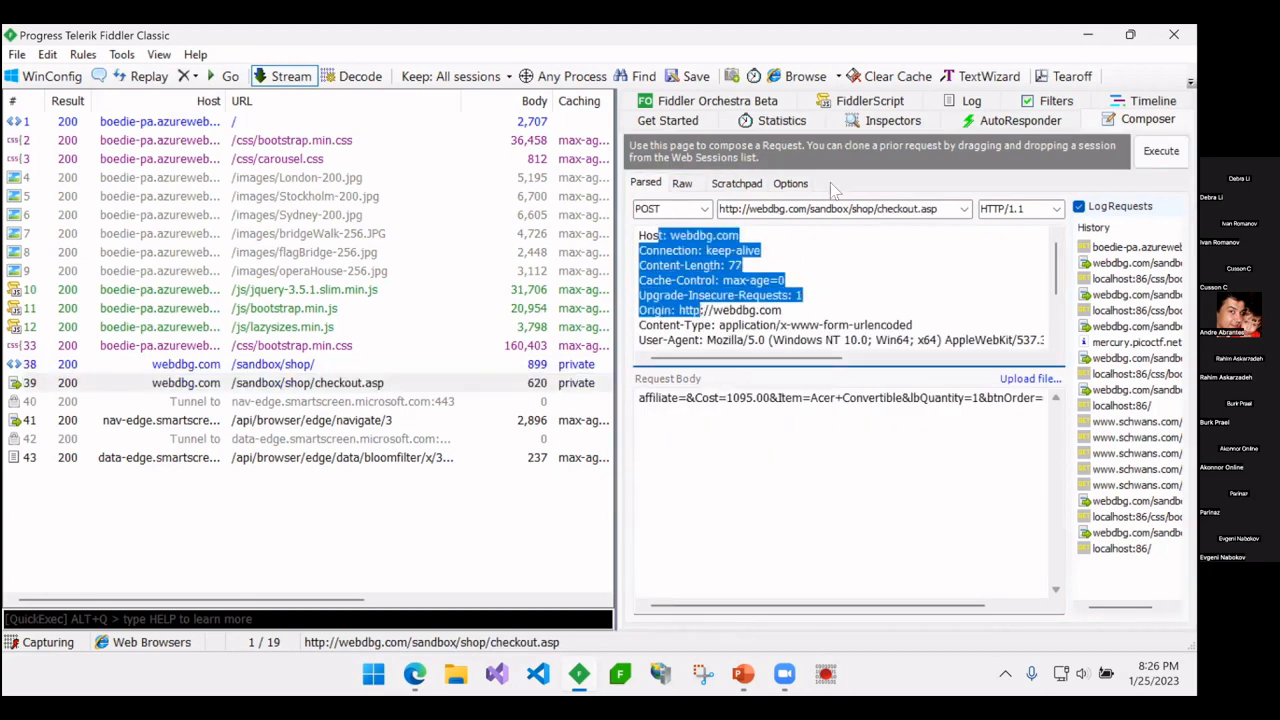
pyautogui.click(740, 300)
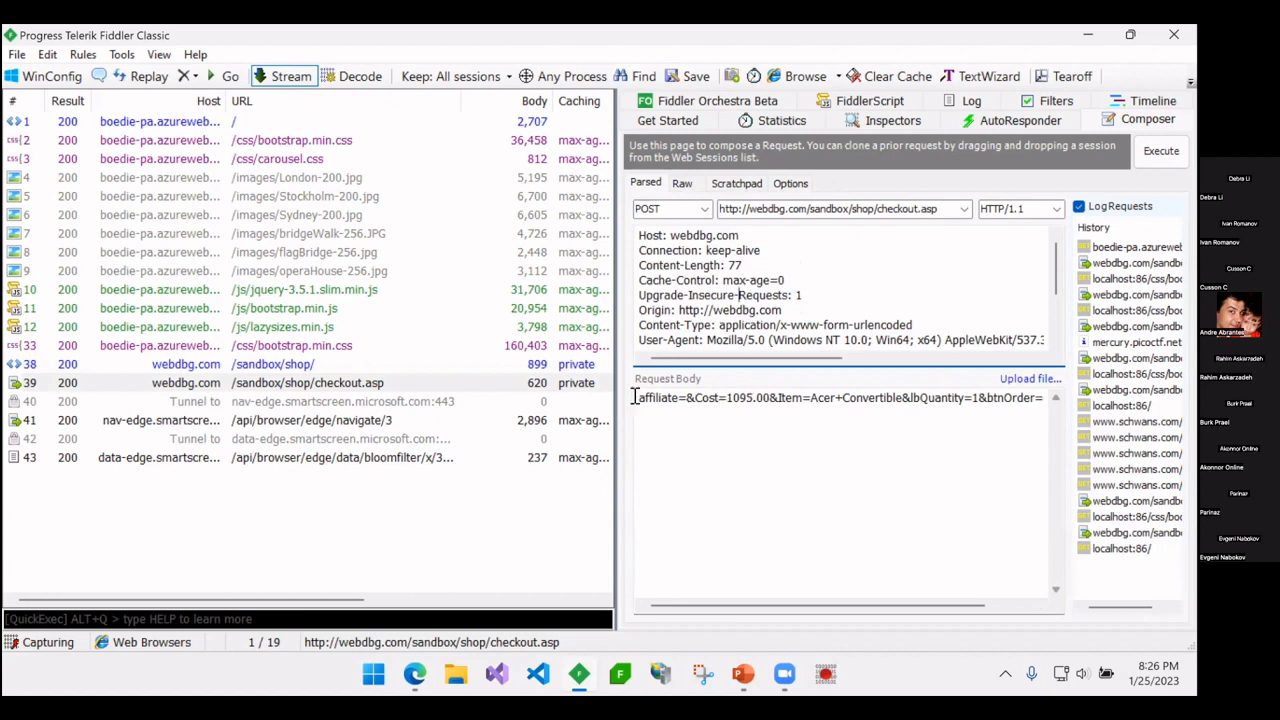
# Step: Set the Cost value in the checkout request body to 1.00 and execute the modified POST request
pyautogui.moveTo(638, 398); pyautogui.dragTo(771, 402)
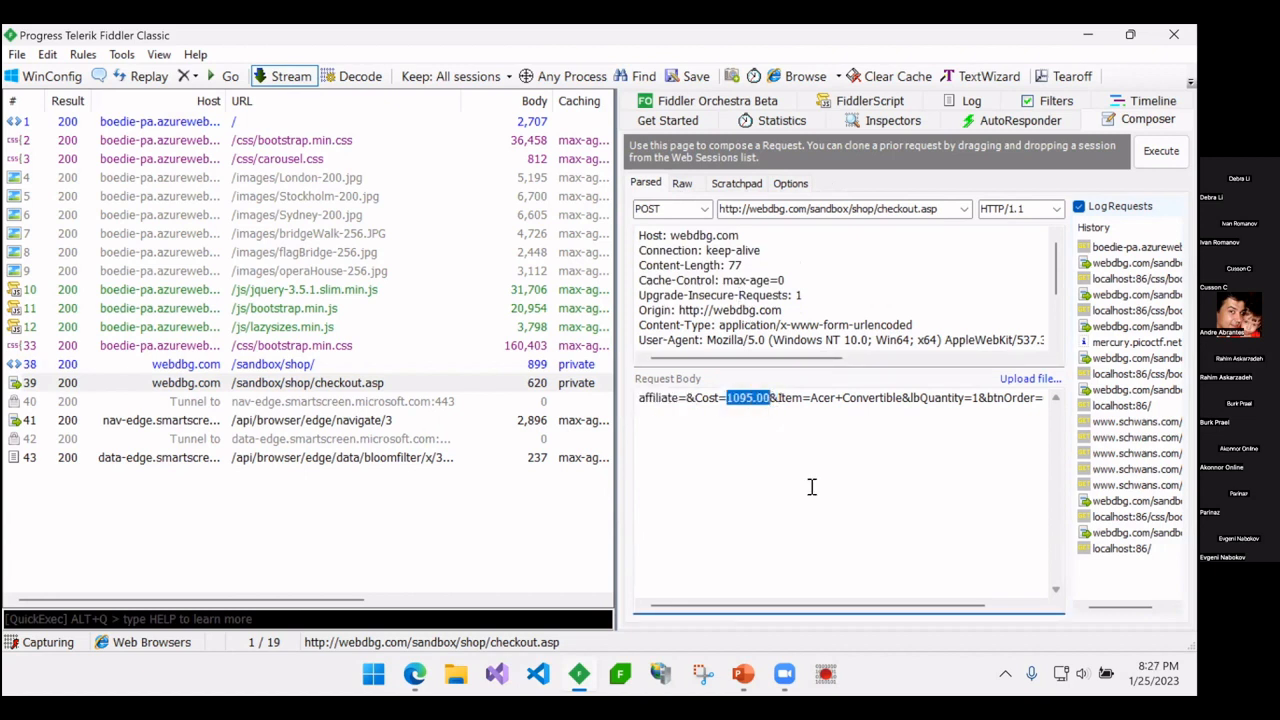
pyautogui.write('1.00')
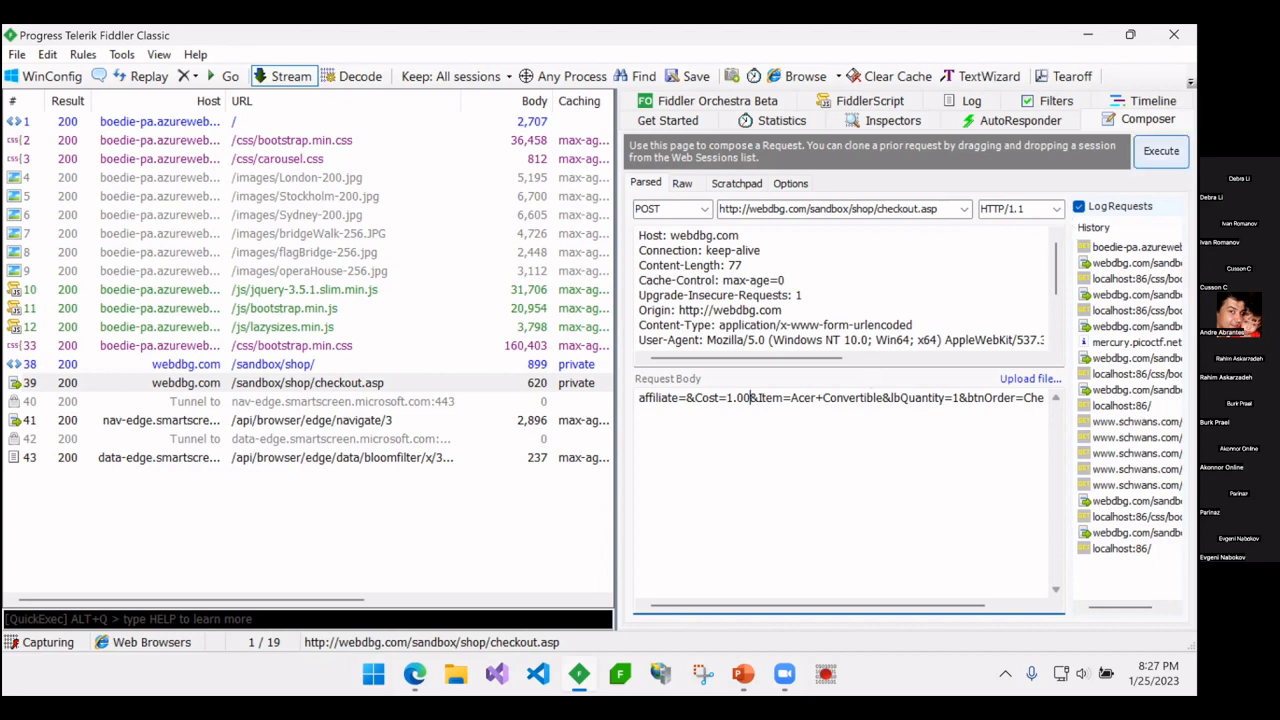
pyautogui.click(1161, 151)
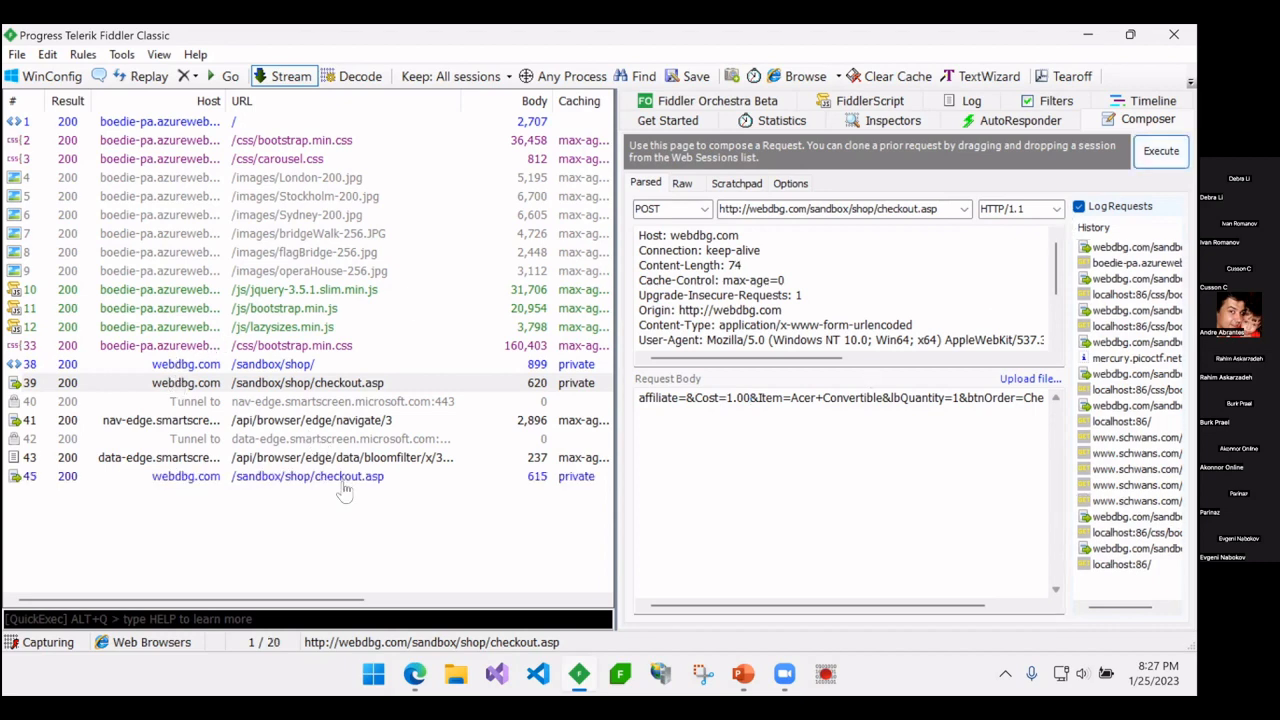
# Step: Inspect the newest checkout.asp session, decode its response body and read through the raw response HTML
pyautogui.click(340, 477)
pyautogui.click(887, 122)
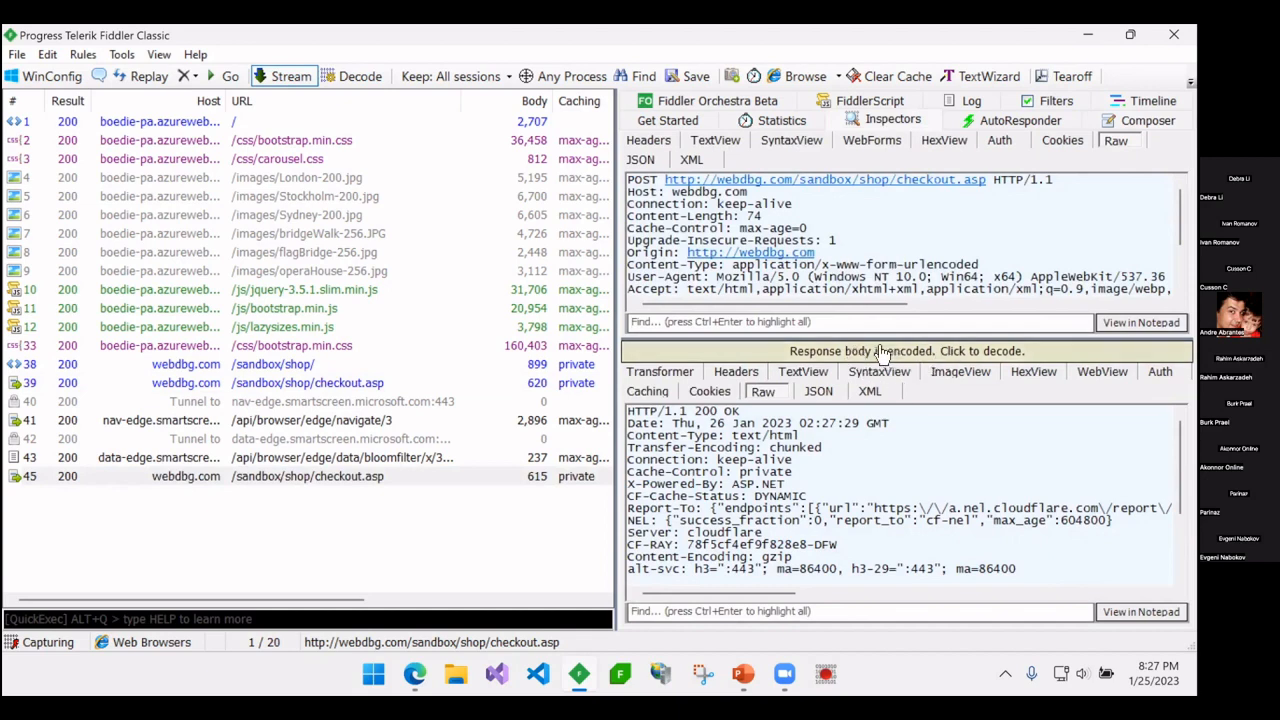
pyautogui.click(909, 352)
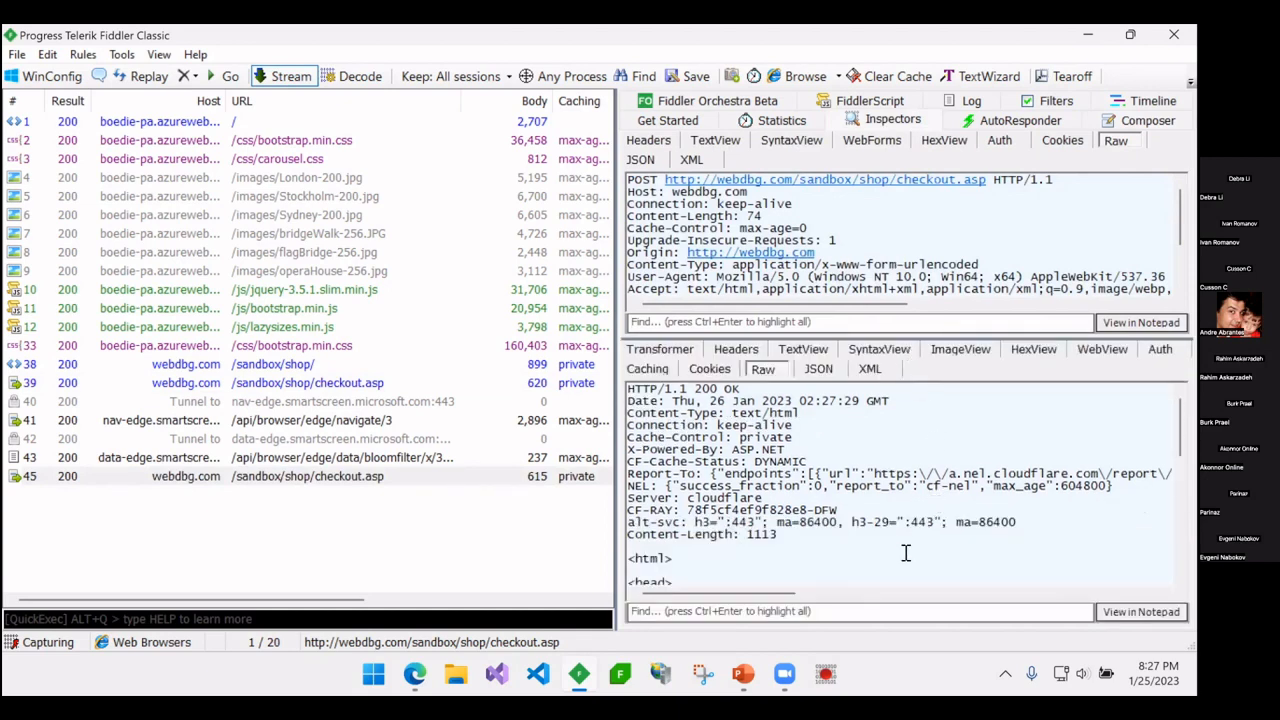
pyautogui.scroll(-2, 900, 538)
pyautogui.scroll(-6, 900, 538)
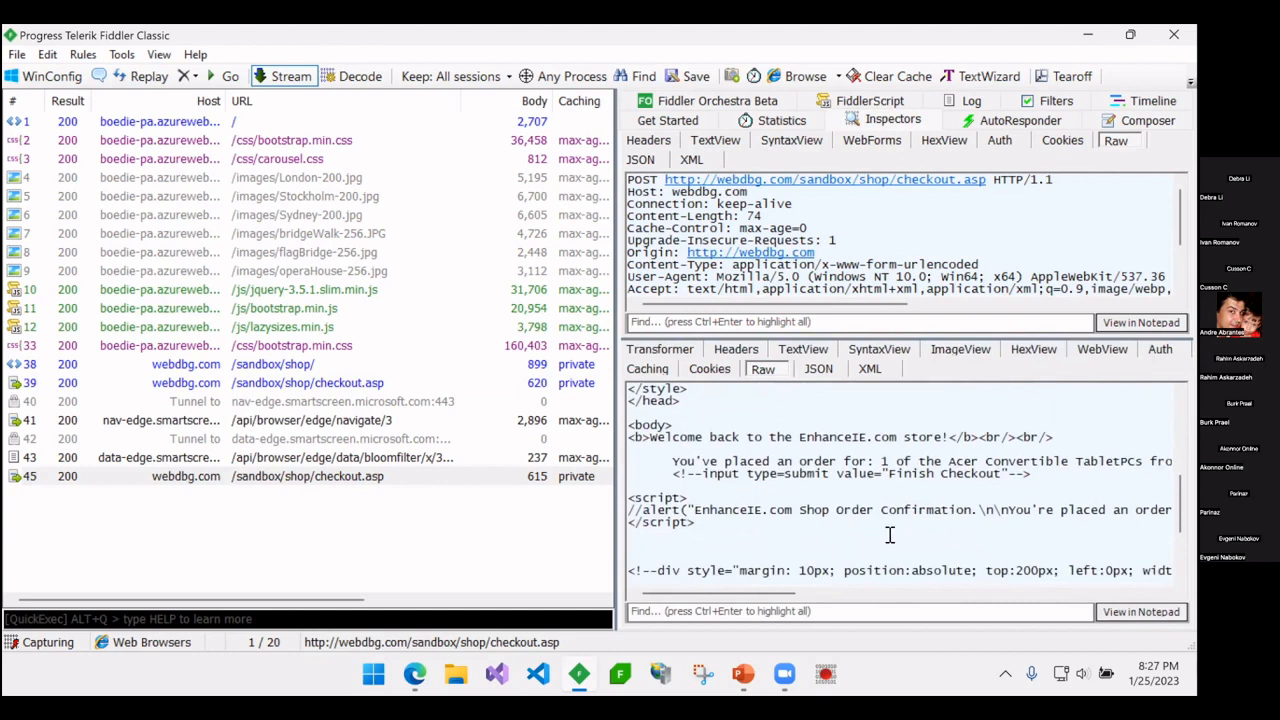
pyautogui.scroll(-2, 890, 533)
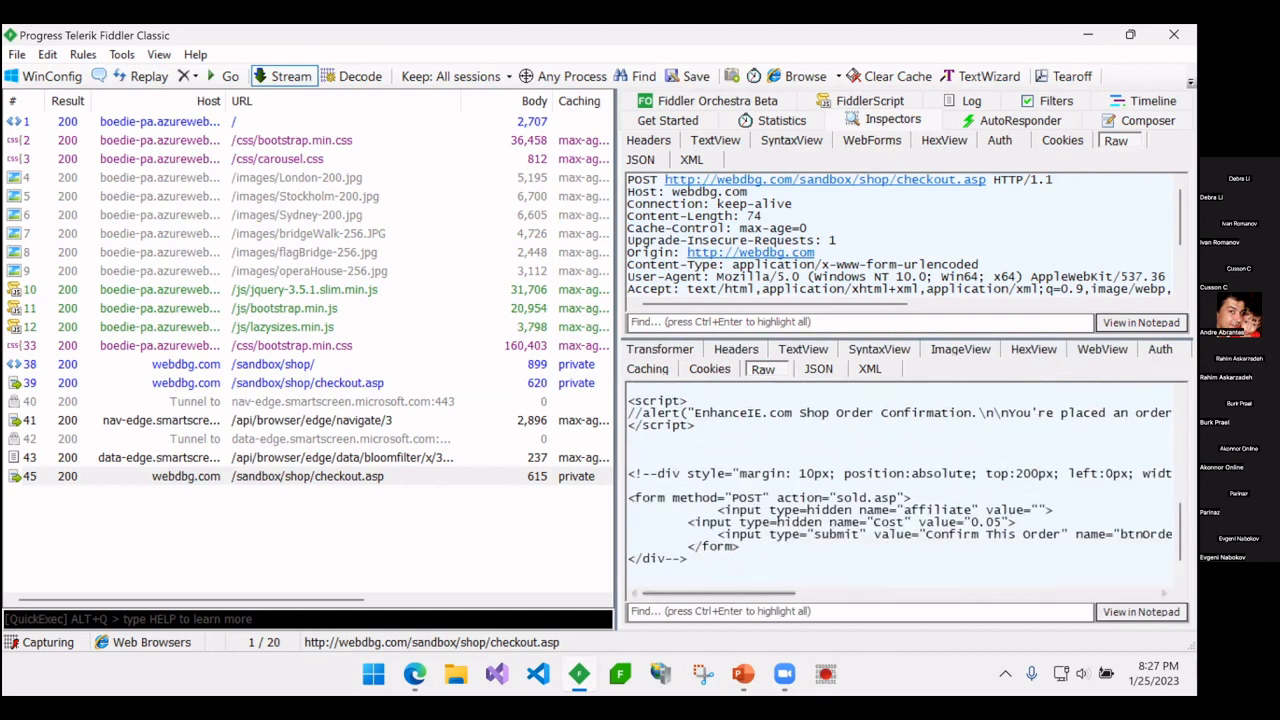
# Step: View the raw checkout response in Notepad, examine the order text and the cost per item, and close the file
pyautogui.click(1141, 611)
pyautogui.scroll(-10, 684, 432)
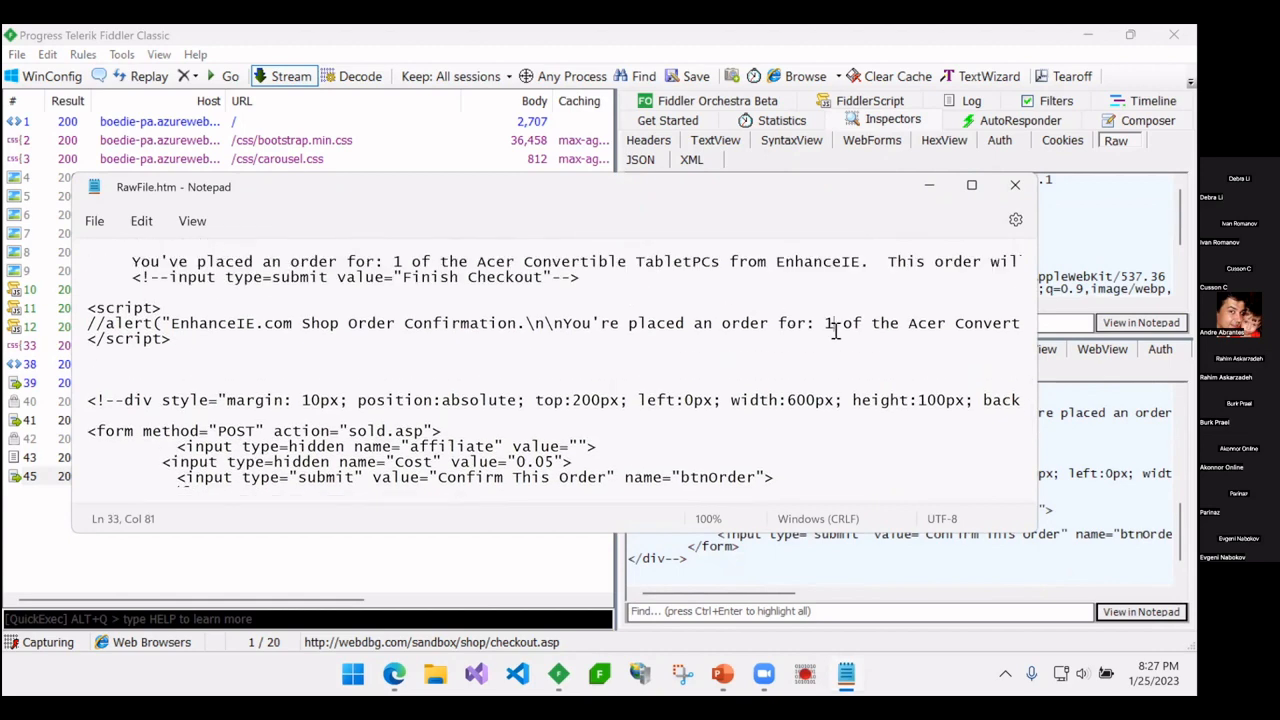
pyautogui.moveTo(833, 323); pyautogui.dragTo(927, 323)
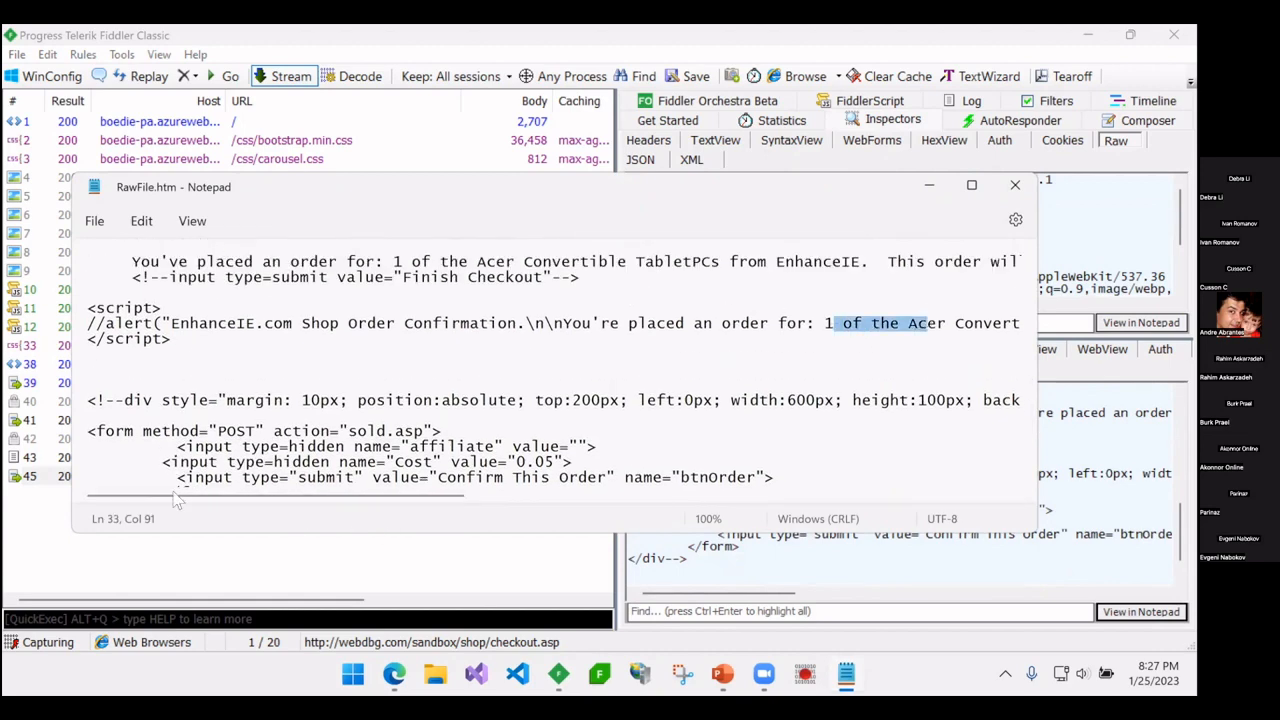
pyautogui.moveTo(184, 495); pyautogui.dragTo(574, 500)
pyautogui.moveTo(583, 279); pyautogui.dragTo(631, 284)
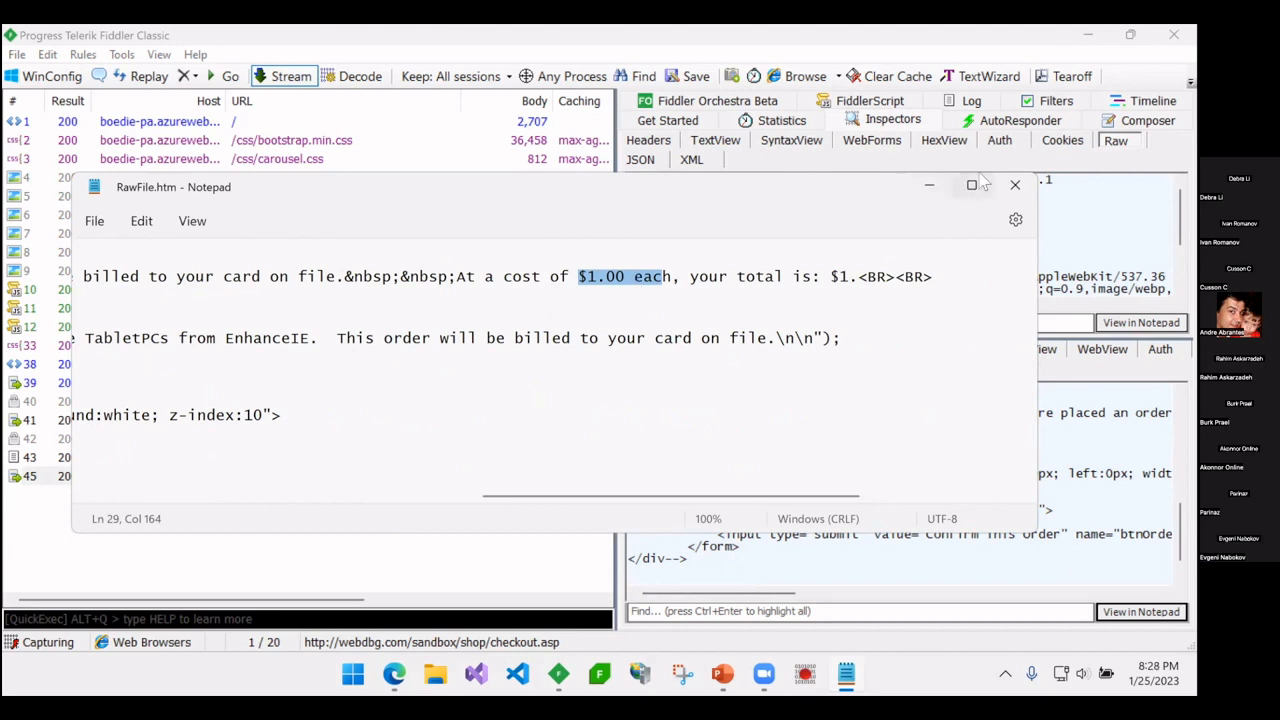
pyautogui.click(1013, 185)
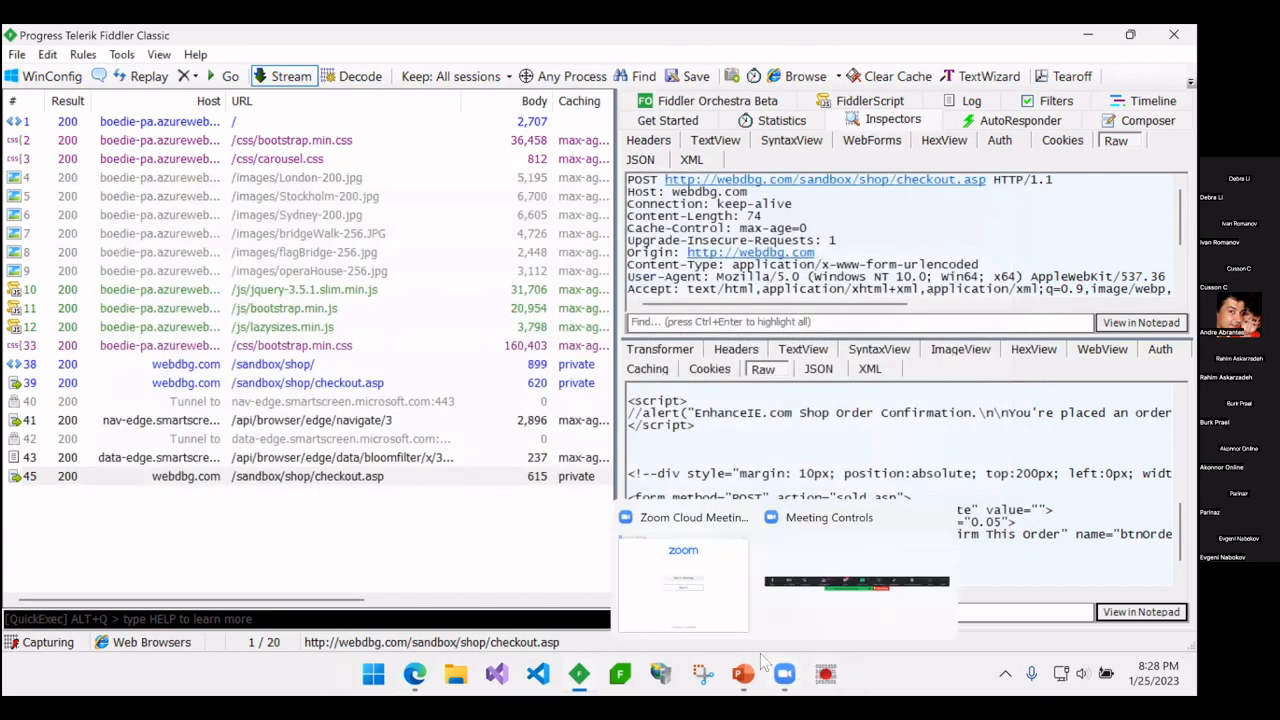
# Step: Switch to the PowerPoint slide show to view the Composer slide, and return to Fiddler Classic
pyautogui.moveTo(742, 674)
pyautogui.click(843, 575)
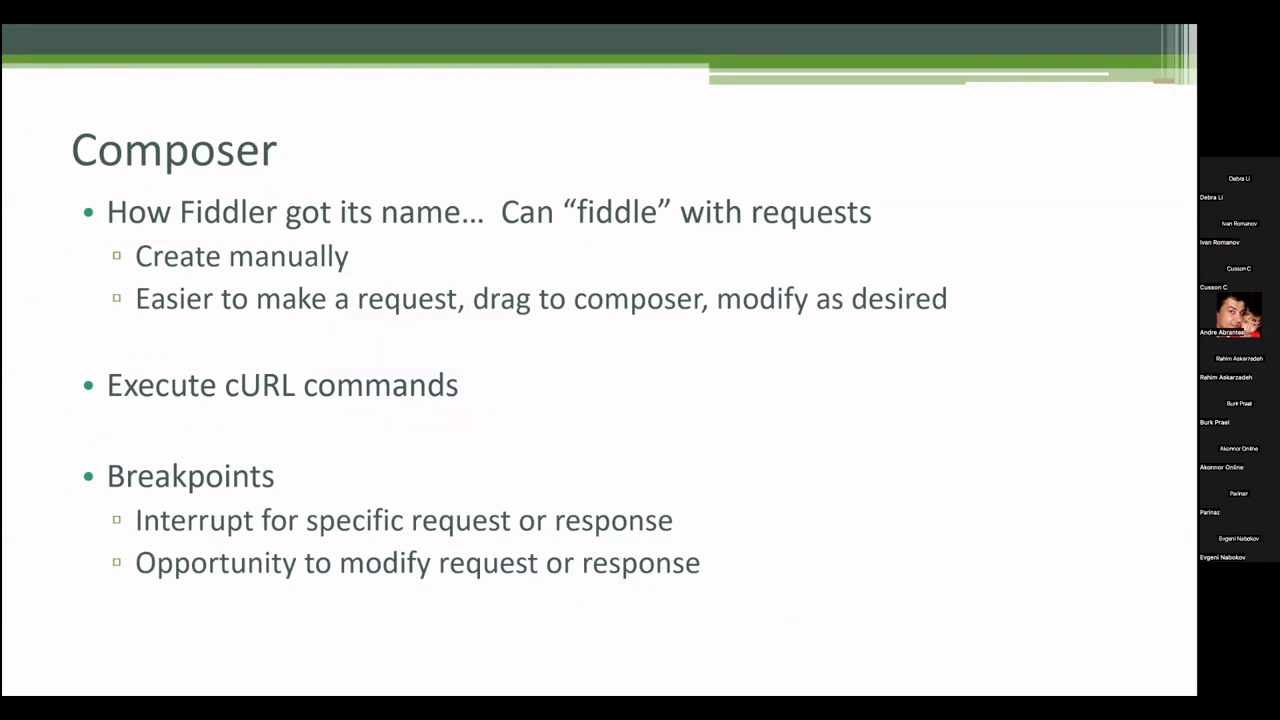
pyautogui.hotkey('alt', 'Tab')
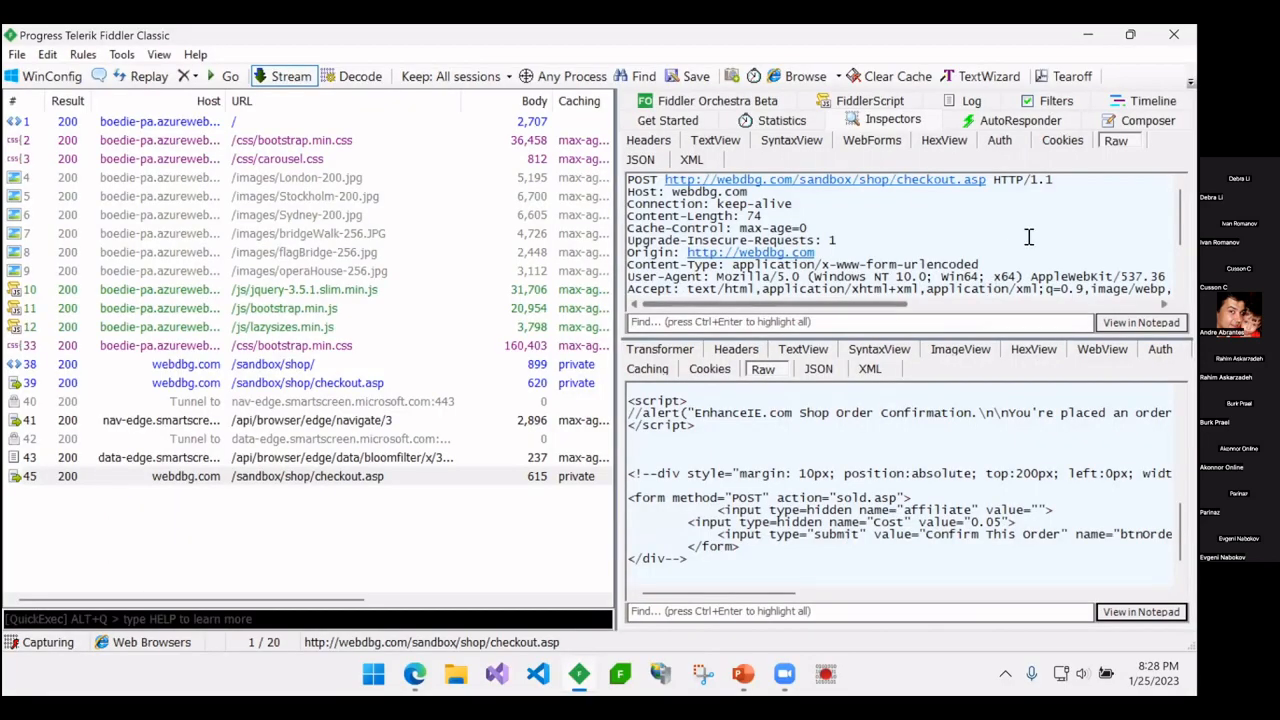
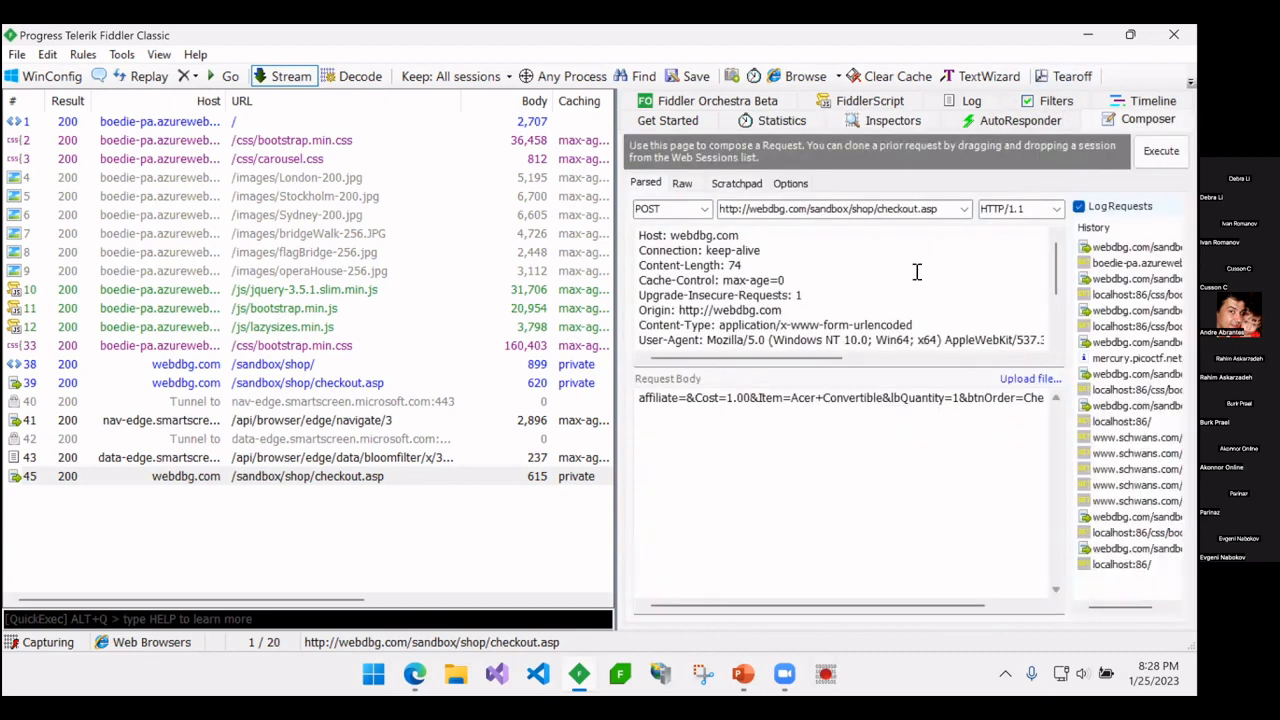
# Step: Execute the stored command "curl -bing.com" from the Composer's Scratchpad and select the session it generates
pyautogui.click(692, 185)
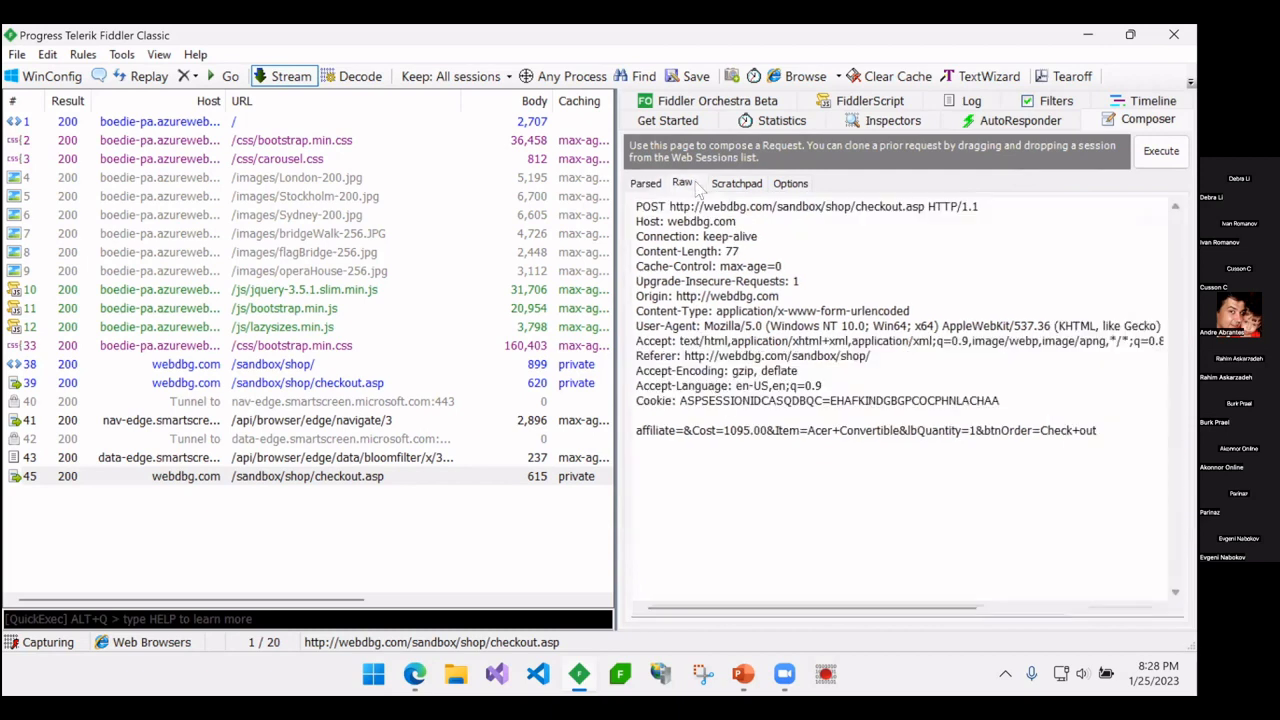
pyautogui.click(728, 184)
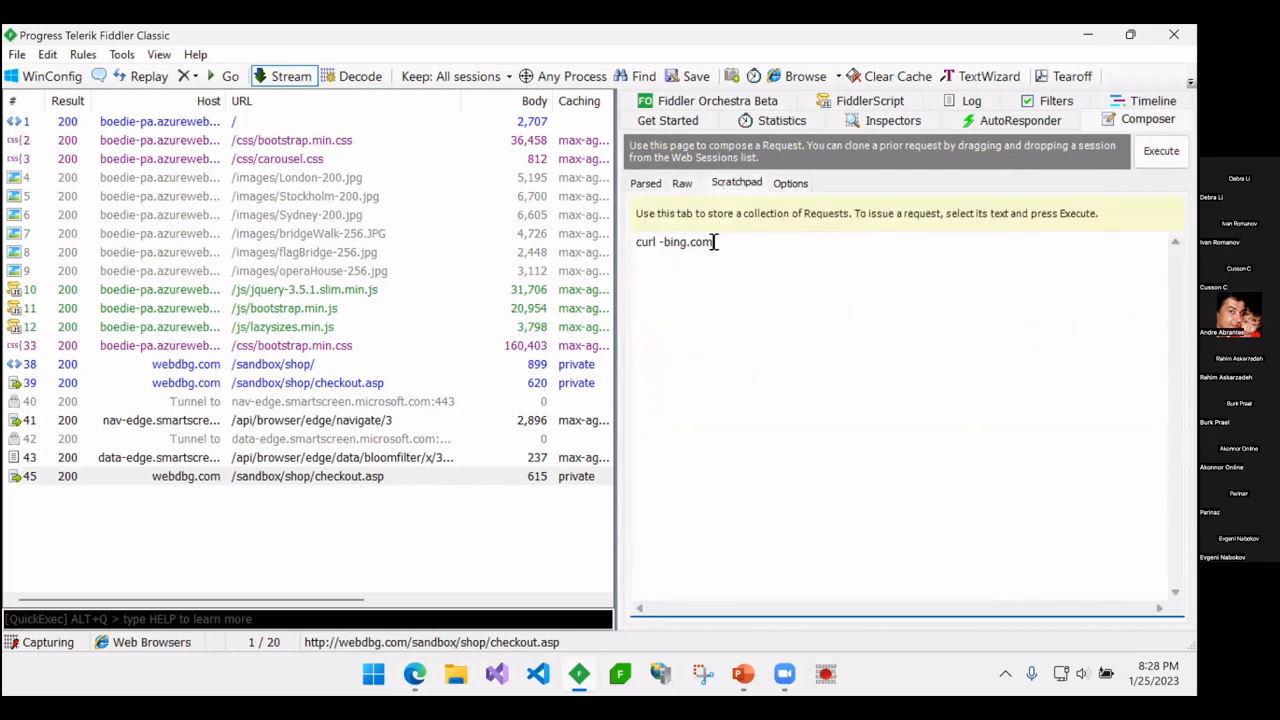
pyautogui.moveTo(714, 242); pyautogui.dragTo(632, 242)
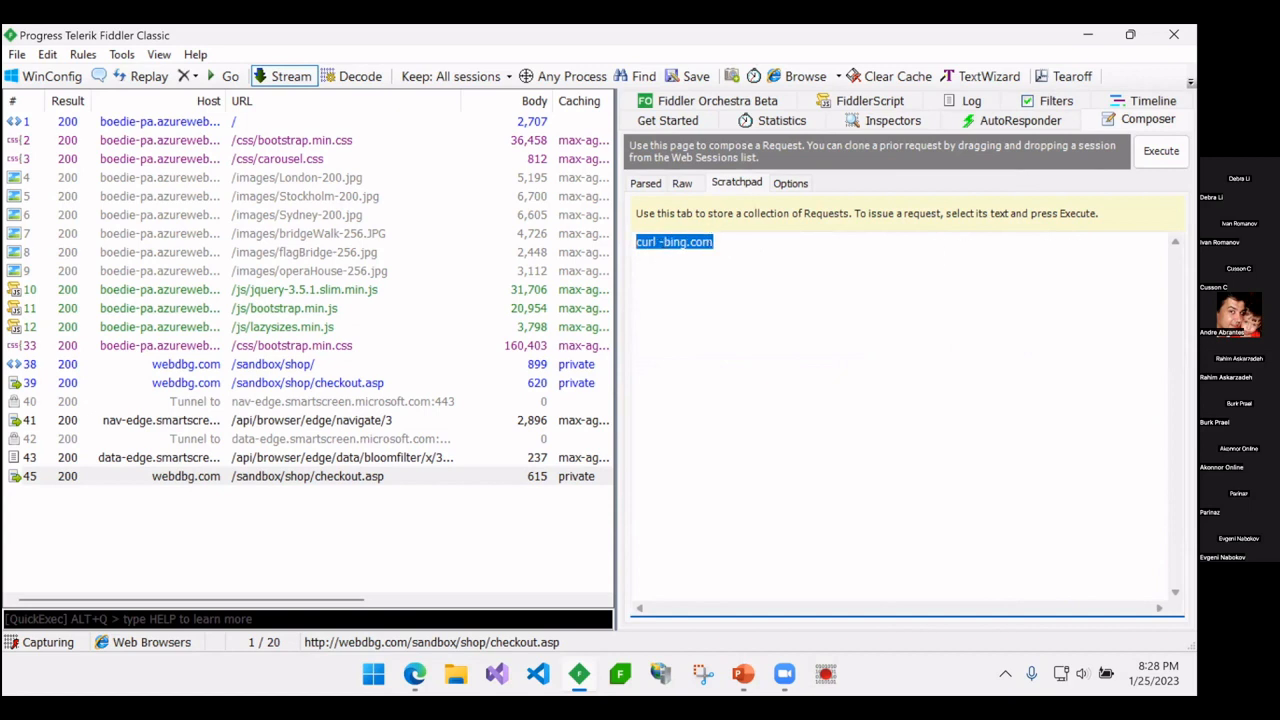
pyautogui.click(1161, 151)
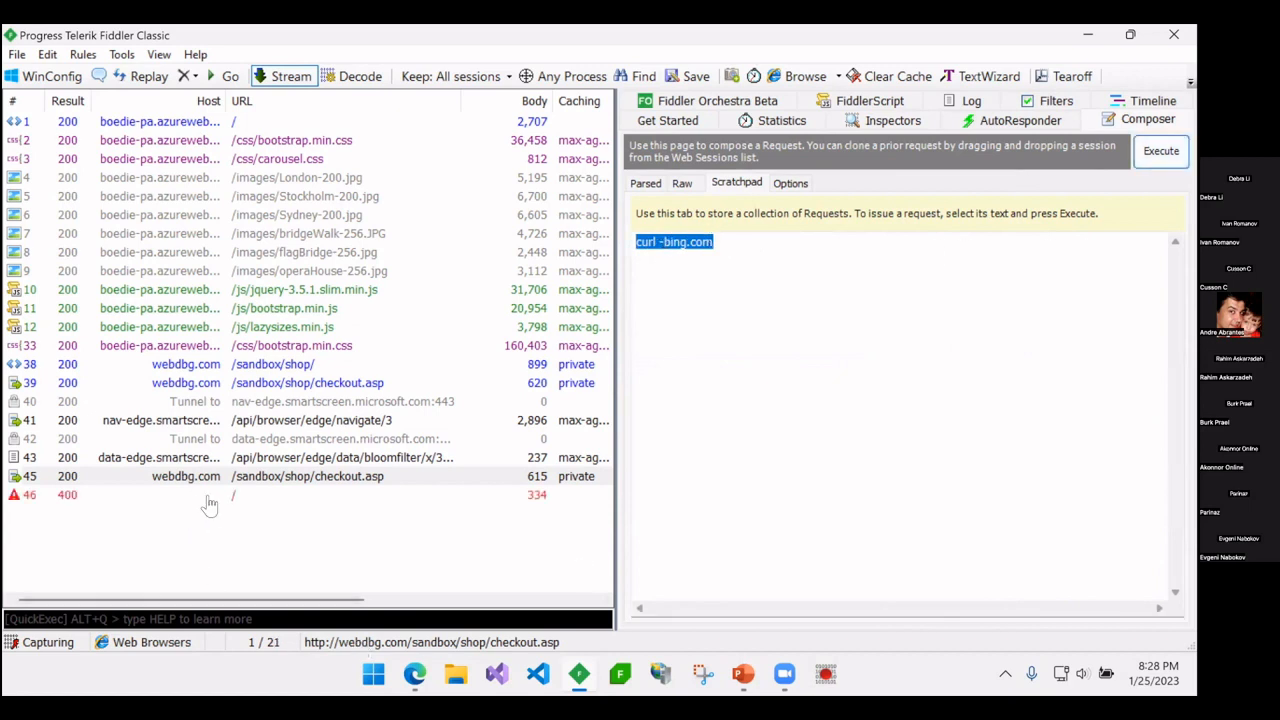
pyautogui.click(222, 497)
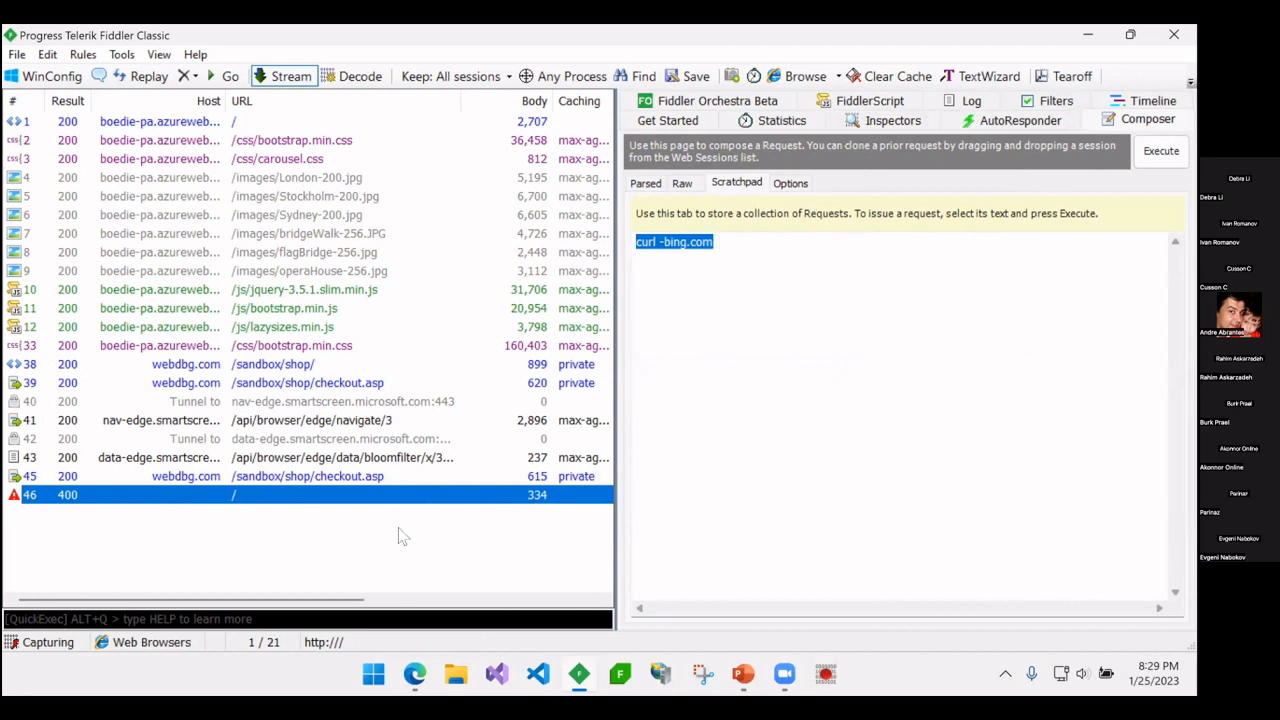
# Step: Switch to the PowerPoint slide show to review the Breakpoints items on the Composer slide, and return to Fiddler Classic
pyautogui.moveTo(743, 675)
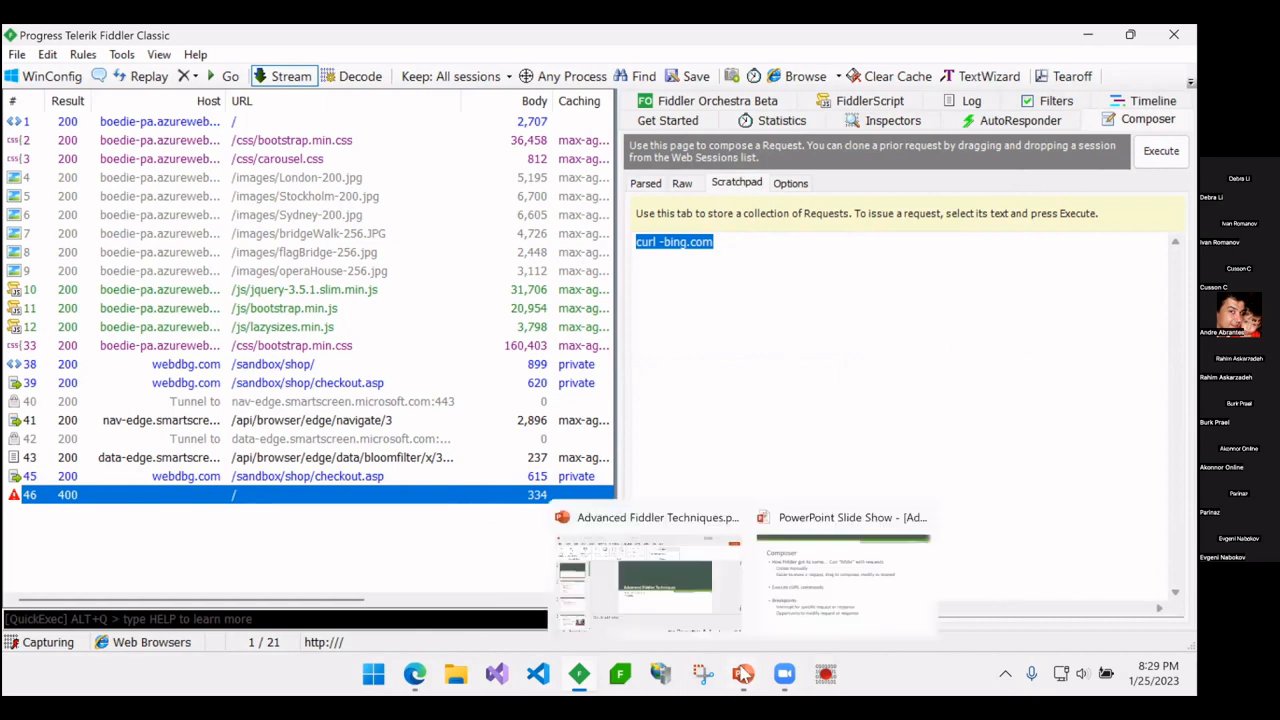
pyautogui.click(803, 595)
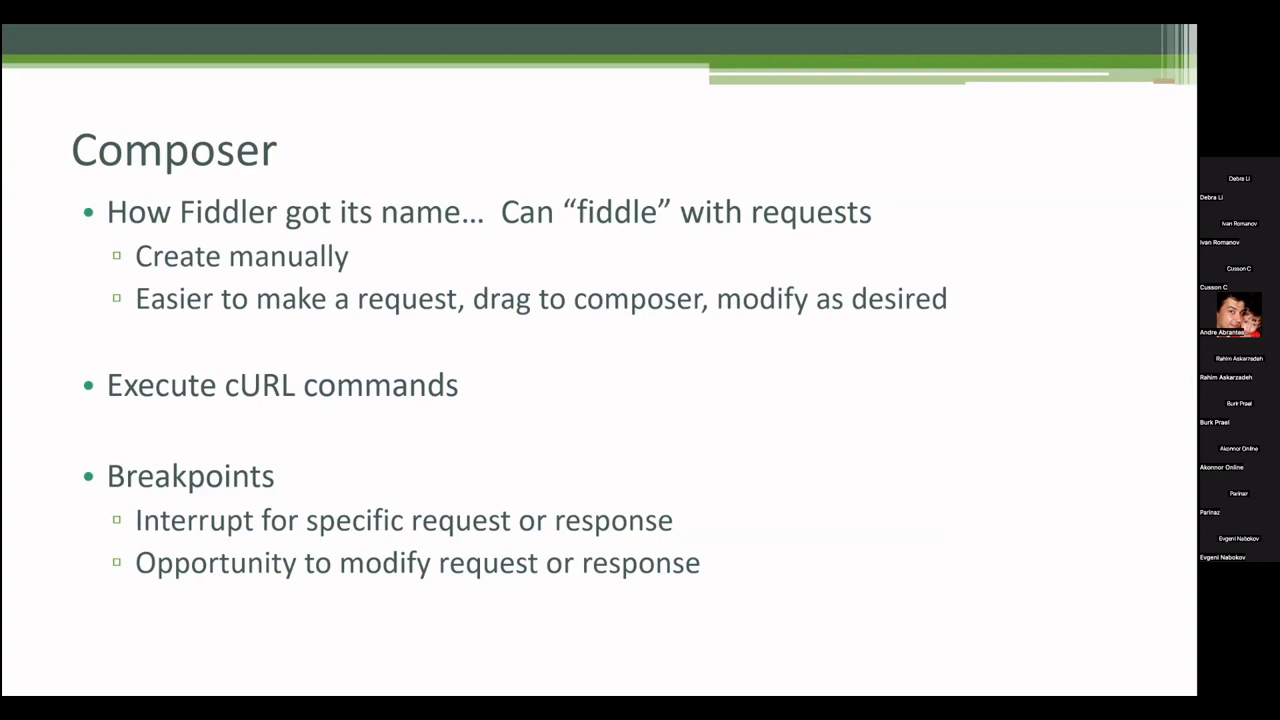
pyautogui.hotkey('alt', 'Tab')
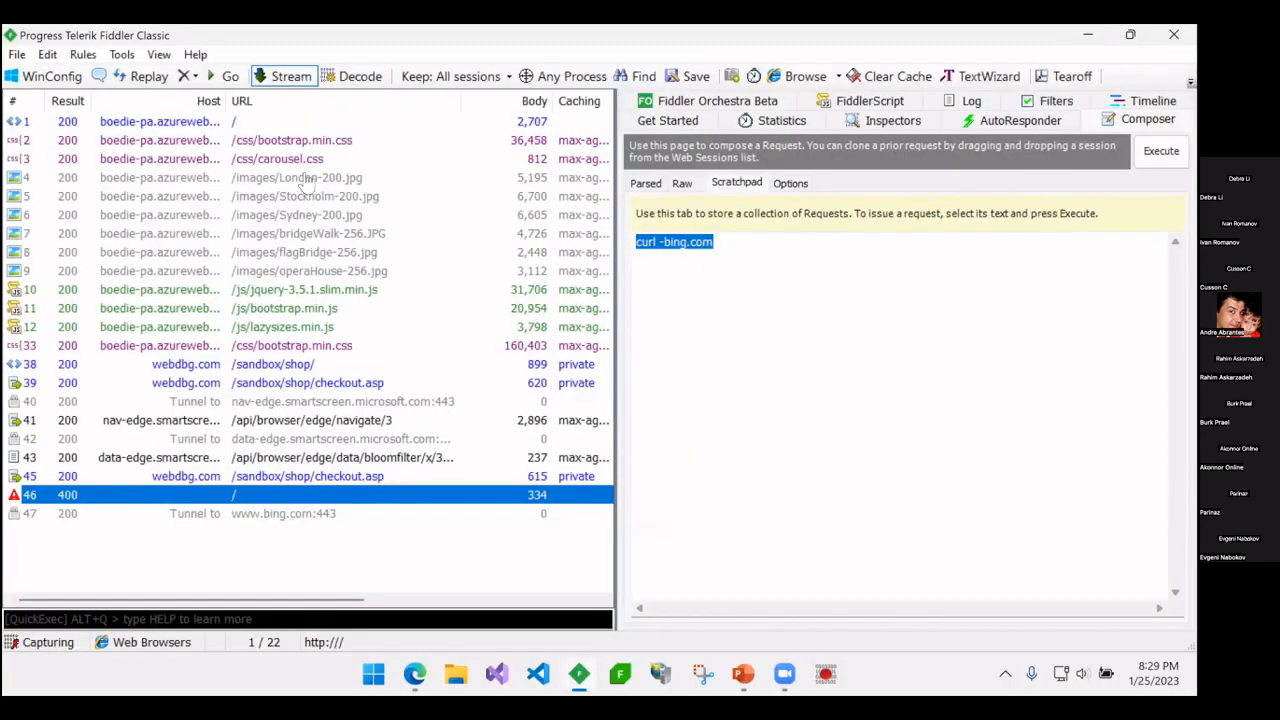
# Step: Remove all captured sessions and set a request breakpoint with the QuickExec command "bpu bootstrap.min.css"
pyautogui.click(194, 76)
pyautogui.click(195, 104)
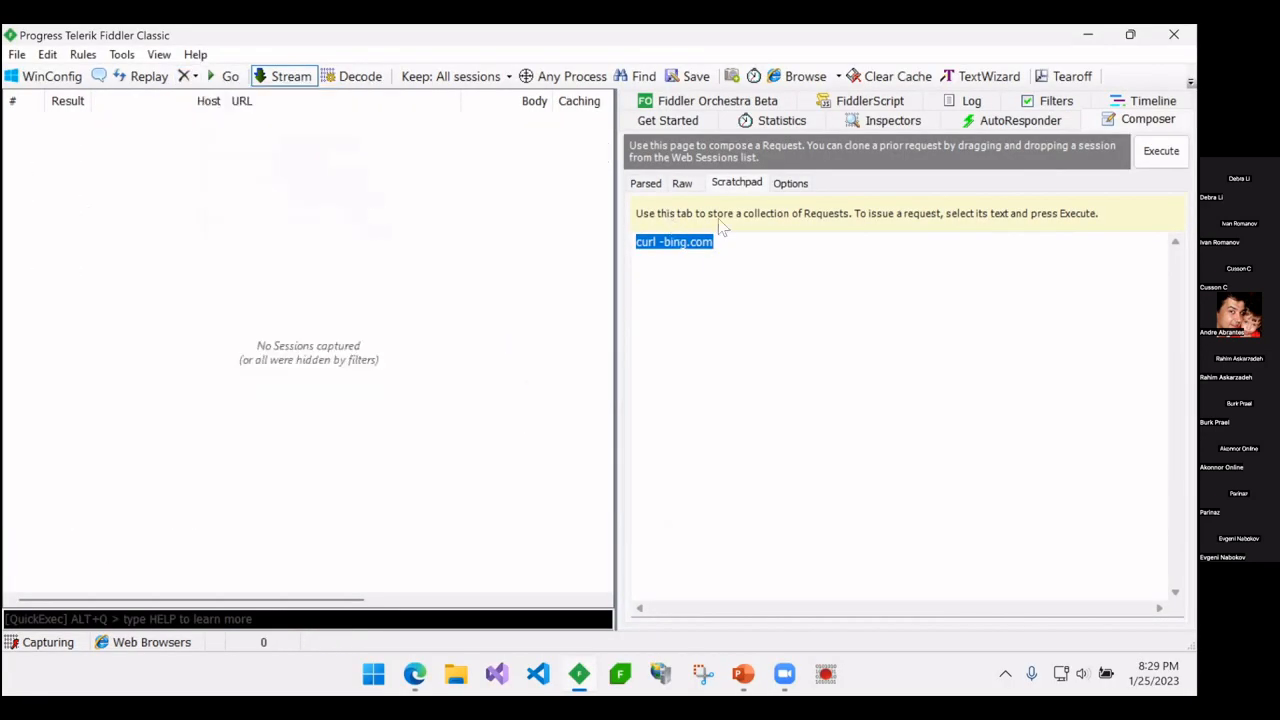
pyautogui.hotkey('alt', 'q')
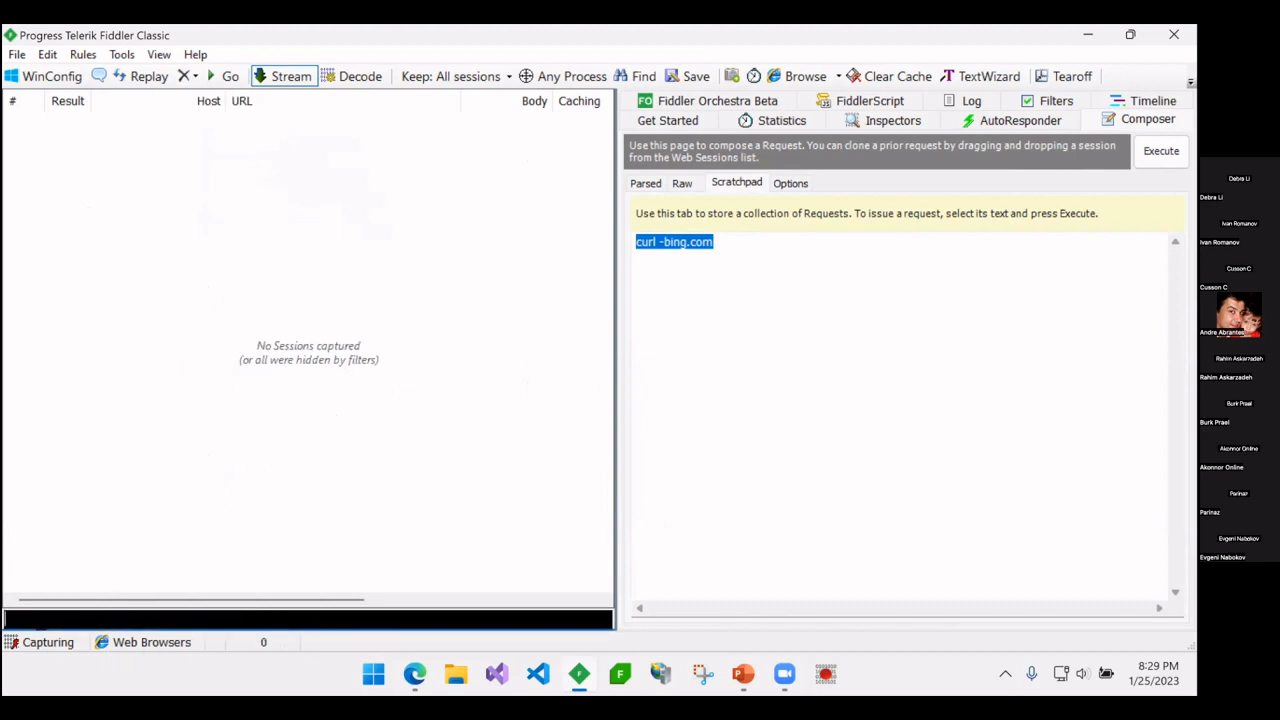
pyautogui.press('Up')
pyautogui.press('Up')
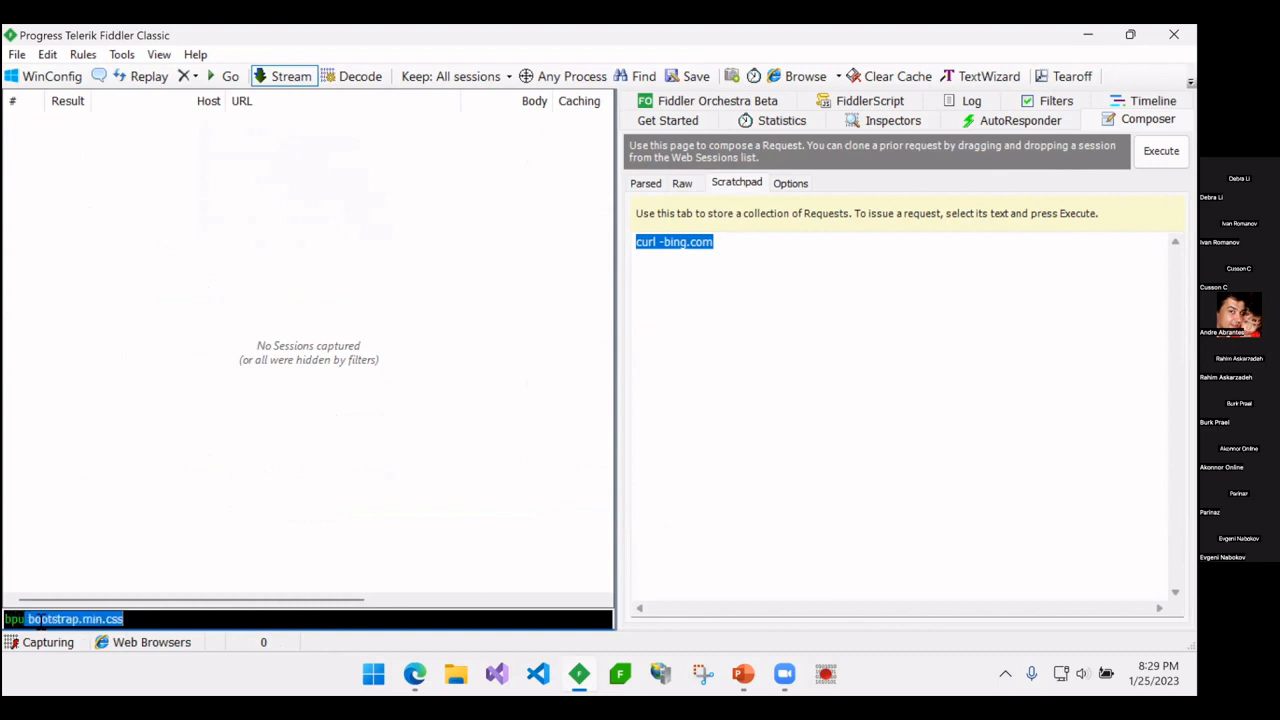
pyautogui.press('Return')
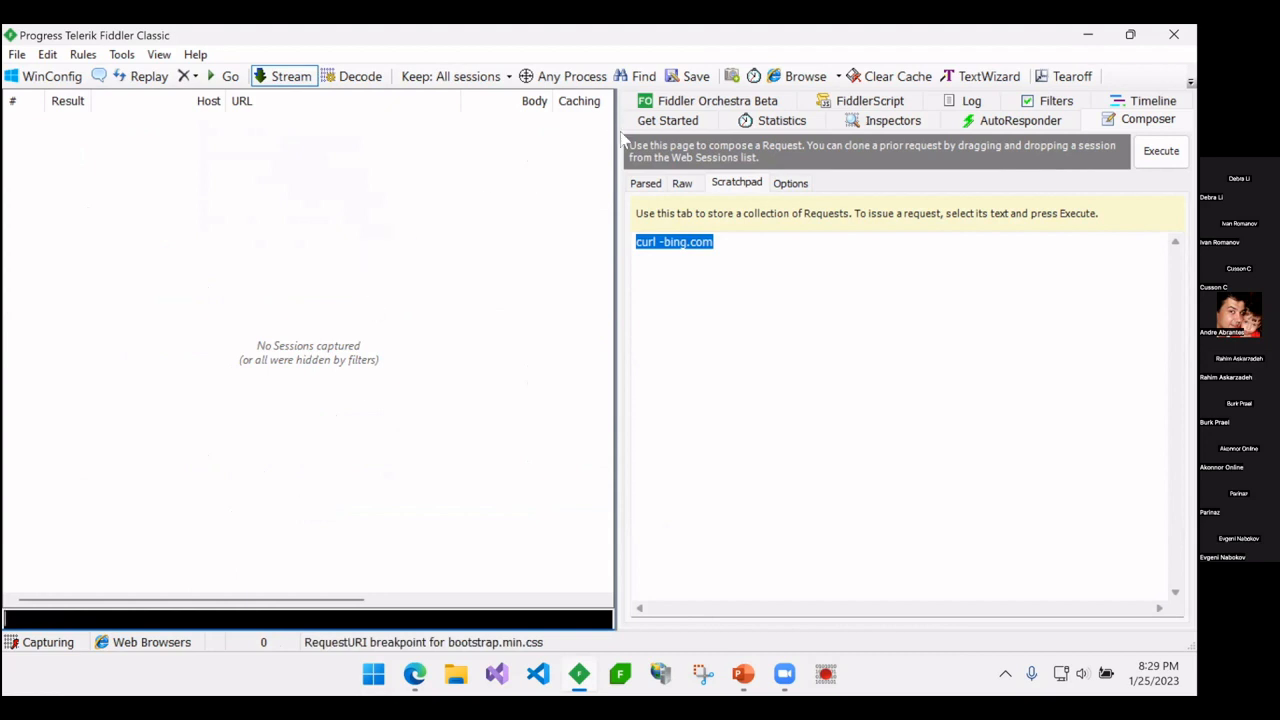
# Step: Load boedie-pa.azurewebsites.net in Edge from the AdvancedFiddler favorites and return to Fiddler Classic
pyautogui.click(643, 186)
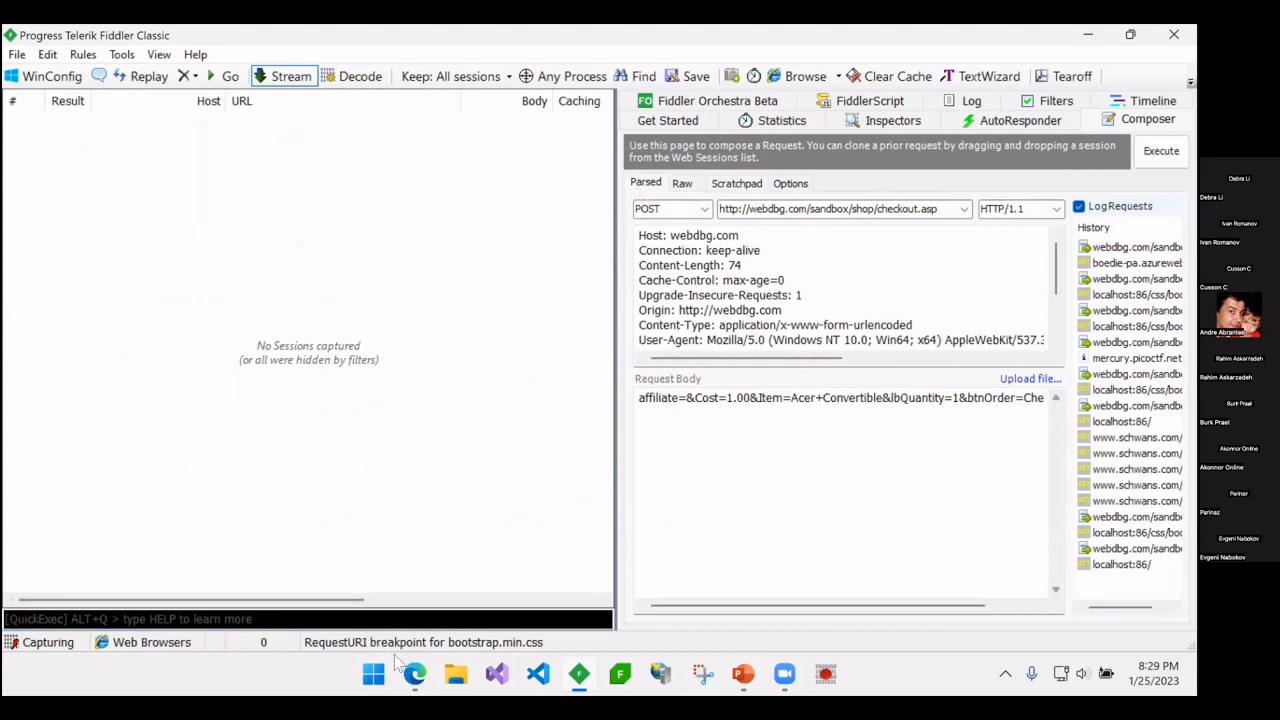
pyautogui.click(408, 668)
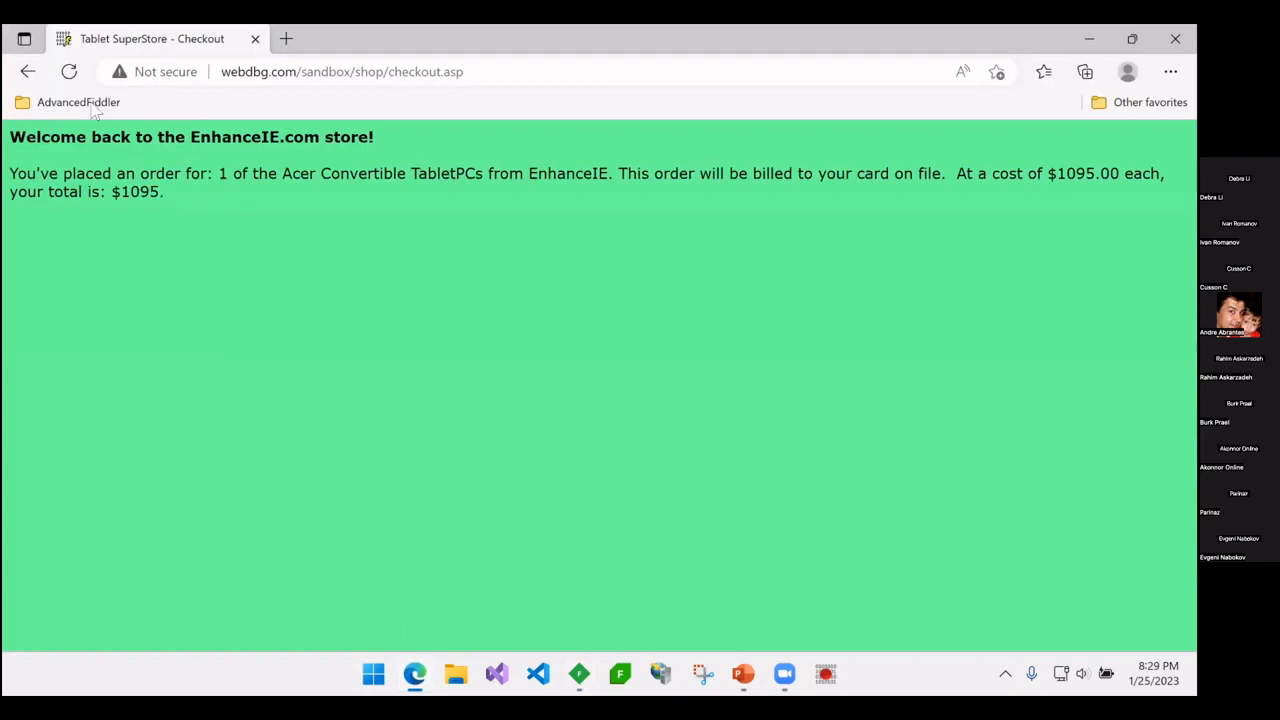
pyautogui.click(92, 104)
pyautogui.click(113, 284)
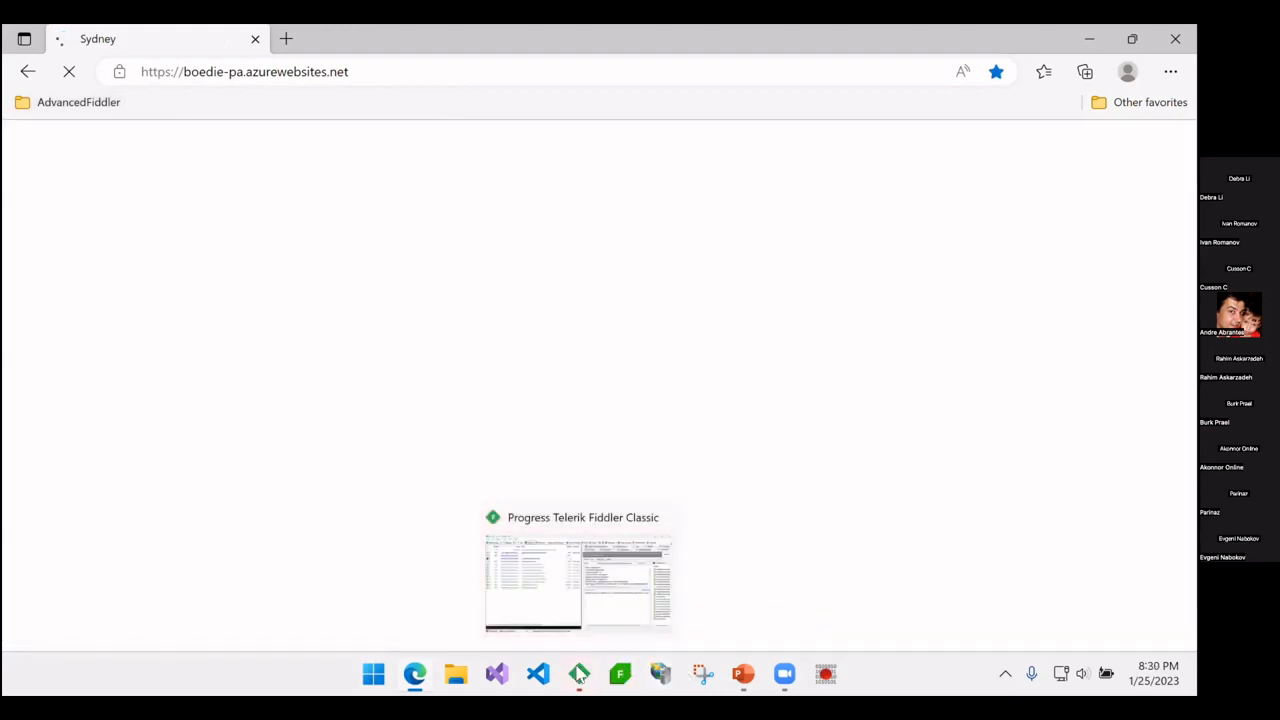
pyautogui.click(578, 675)
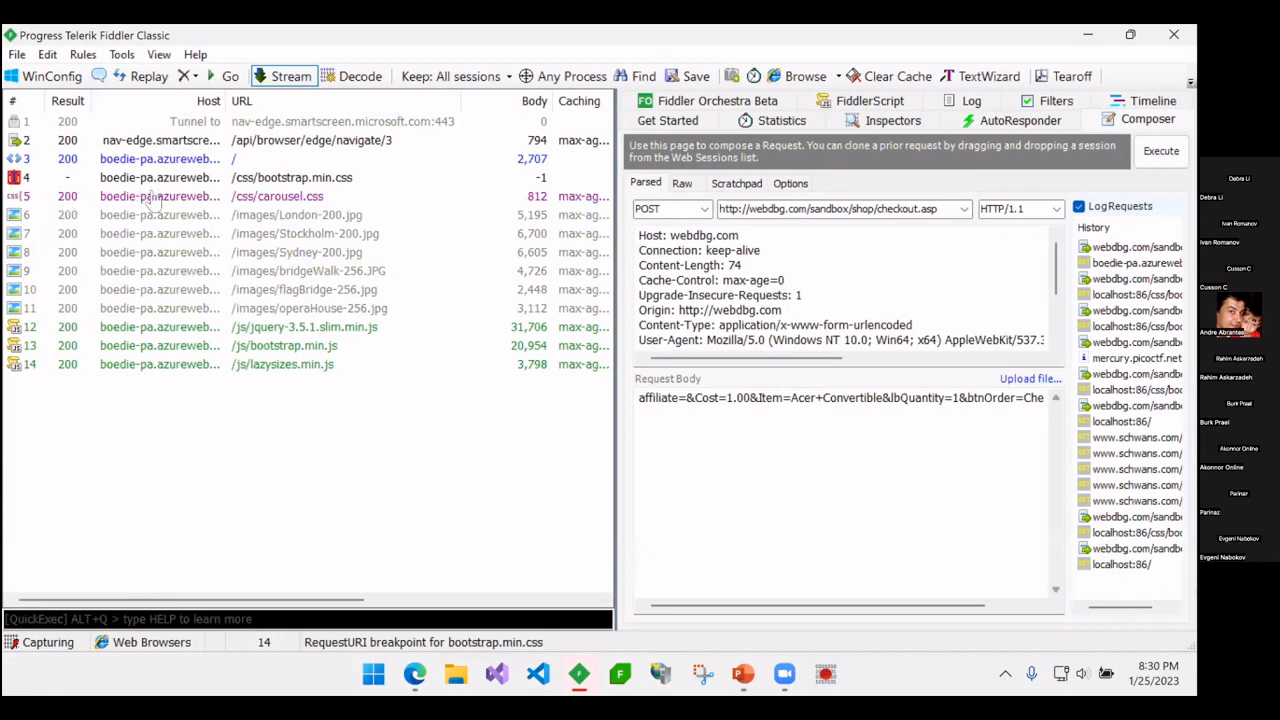
# Step: Delete the Accept-Encoding header from the paused bootstrap.min.css request in the raw inspector and run the request to completion
pyautogui.click(255, 185)
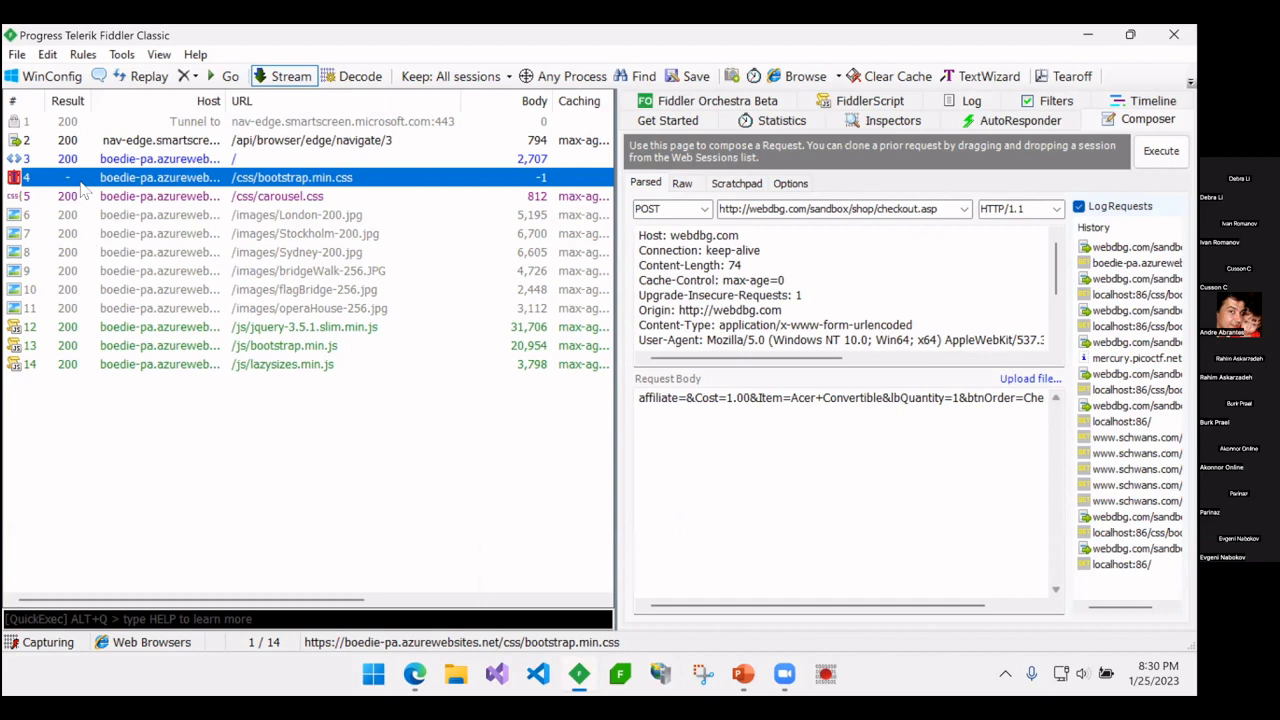
pyautogui.click(893, 120)
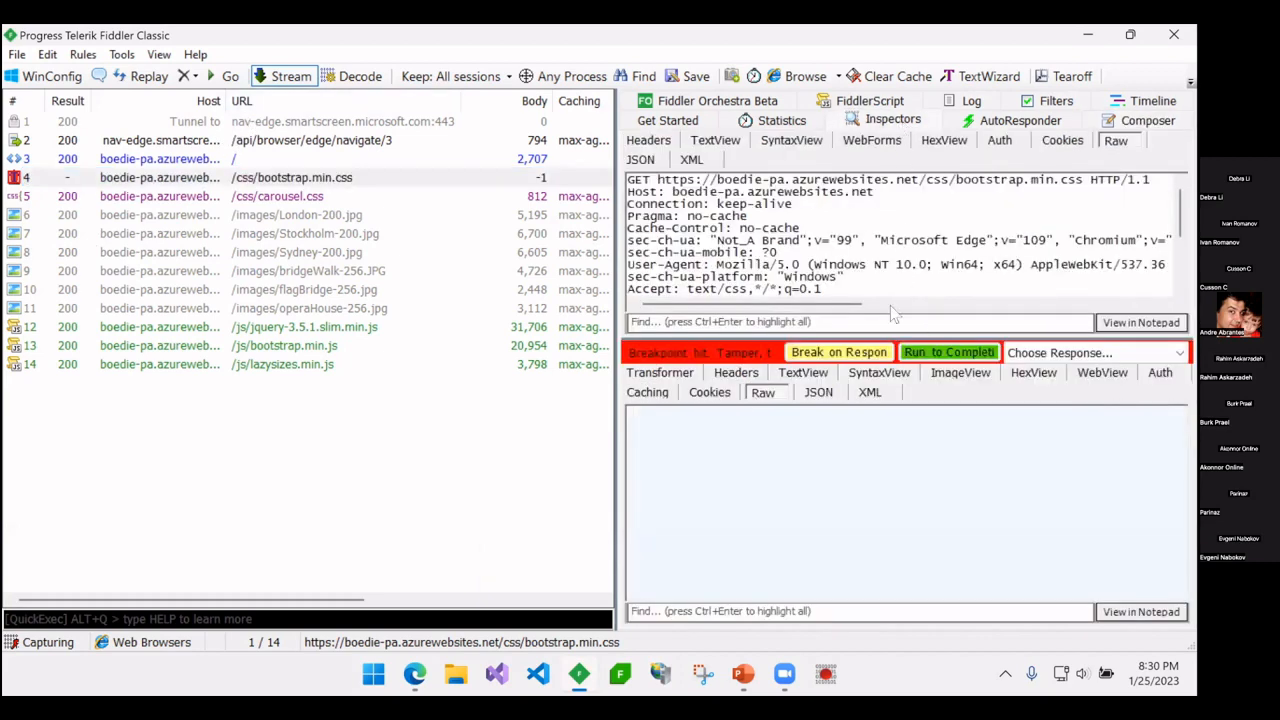
pyautogui.scroll(-3, 870, 288)
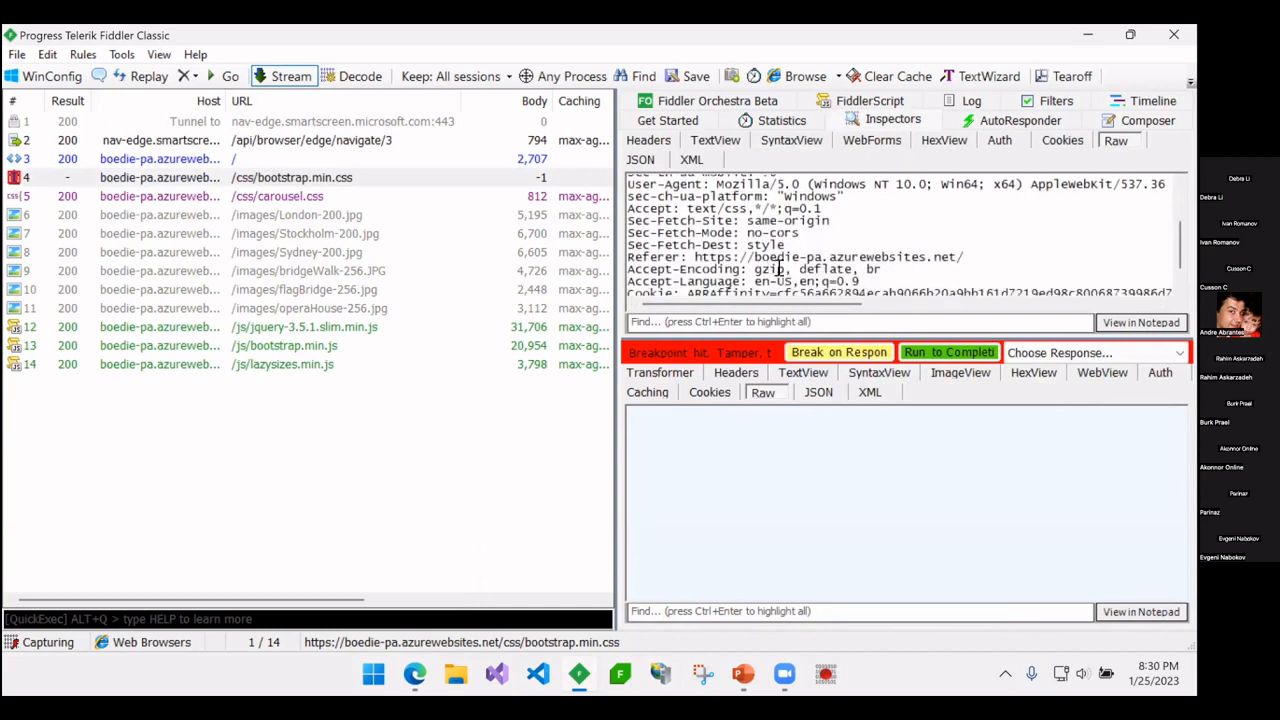
pyautogui.moveTo(880, 241); pyautogui.dragTo(632, 248)
pyautogui.press('BackSpace')
pyautogui.press('BackSpace')
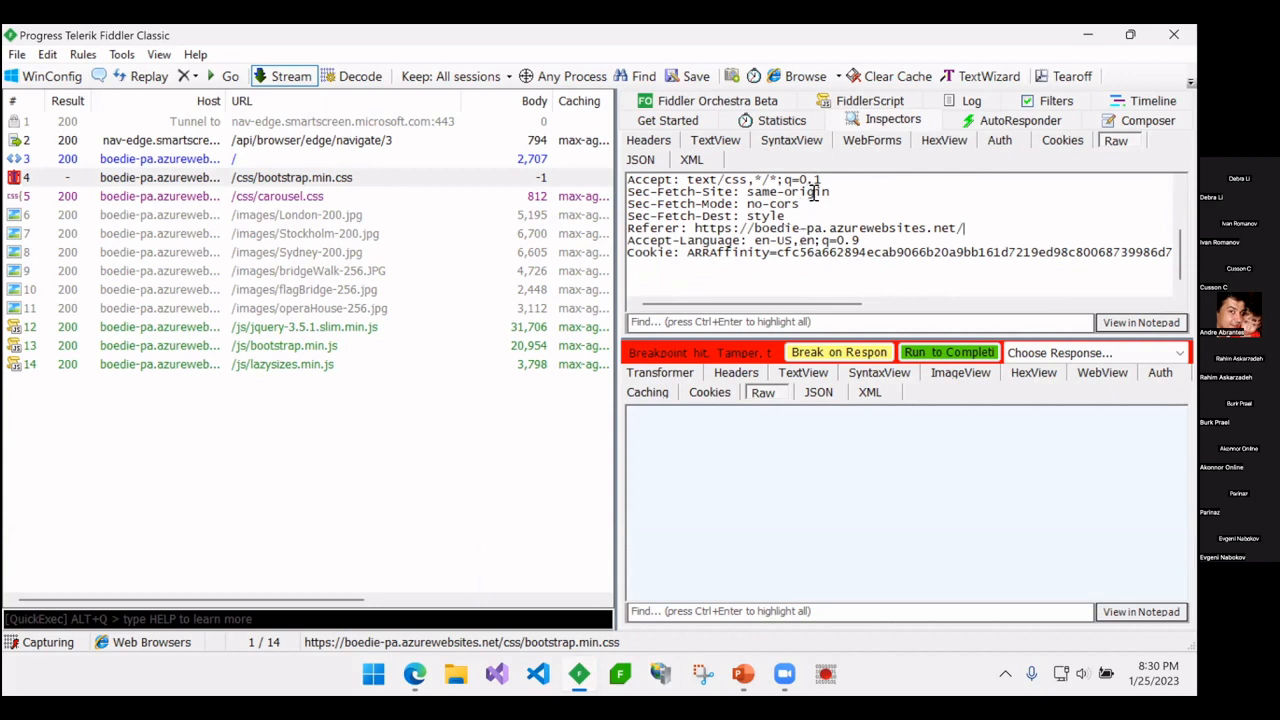
pyautogui.click(938, 352)
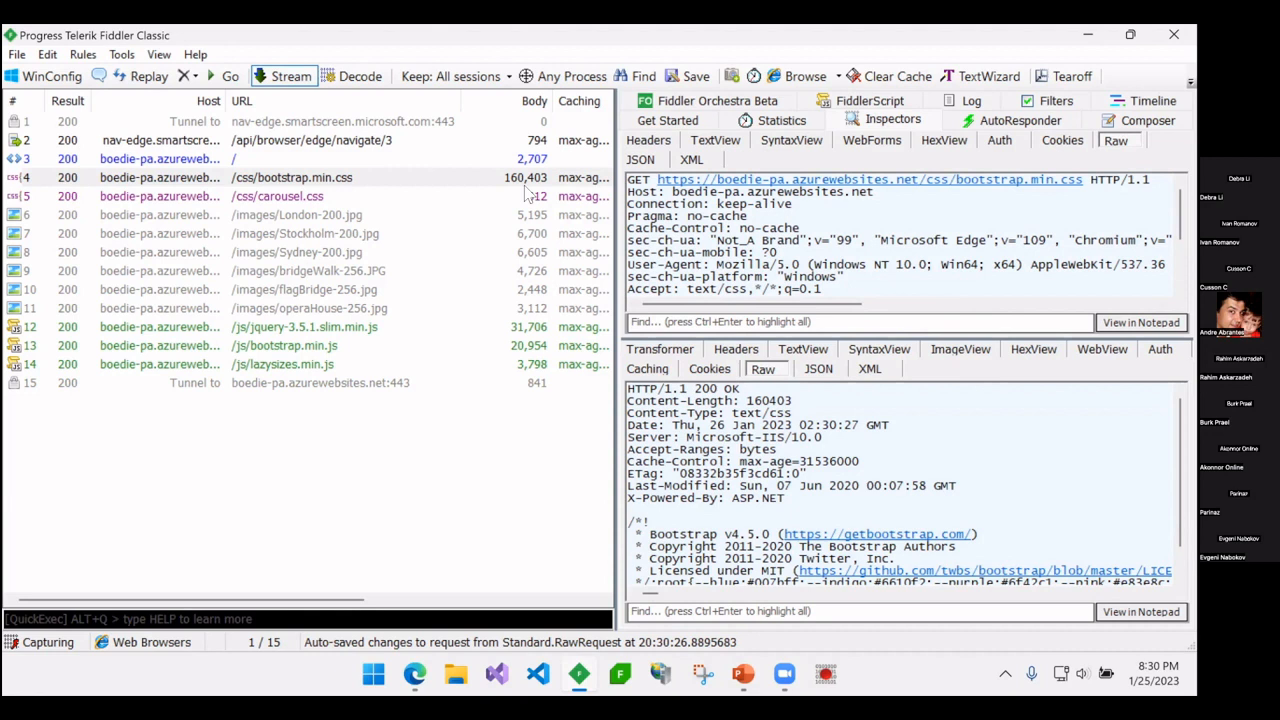
# Step: Clear the request breakpoint by running the QuickExec command "bpu" without a target
pyautogui.click(129, 612)
pyautogui.write('bpu bootstrap.min.css')
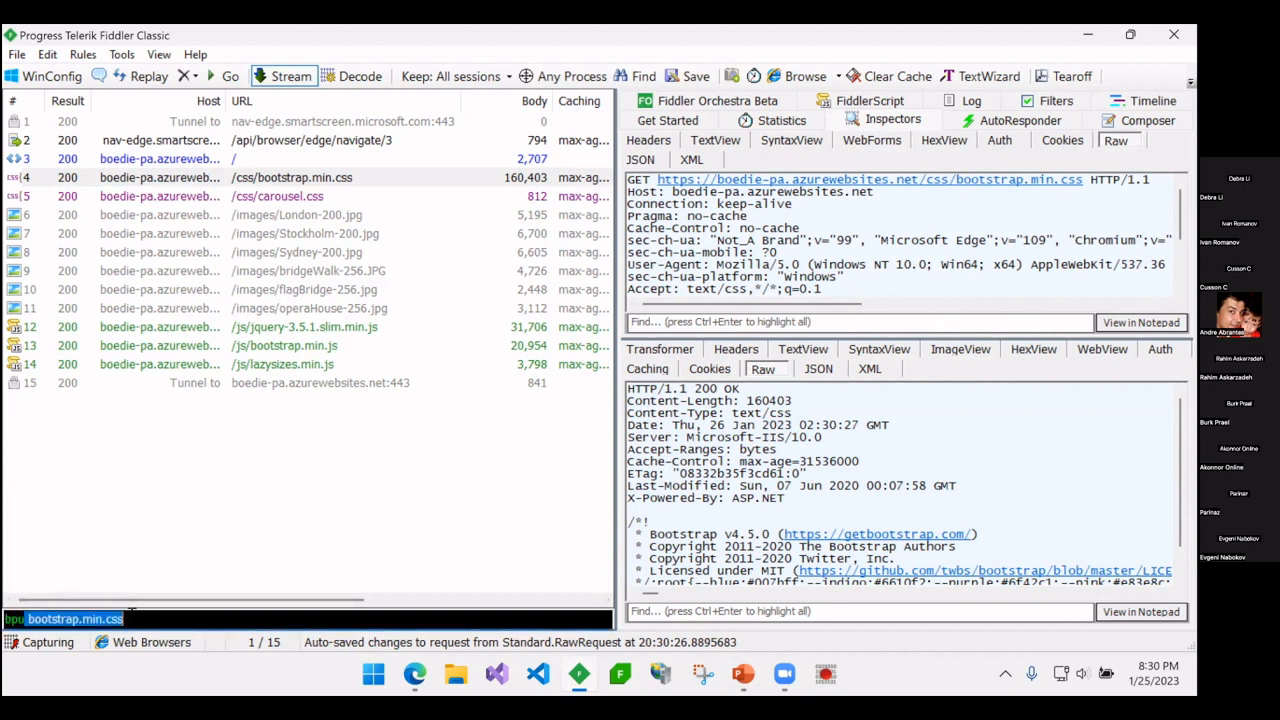
pyautogui.press('BackSpace')
pyautogui.press('Return')
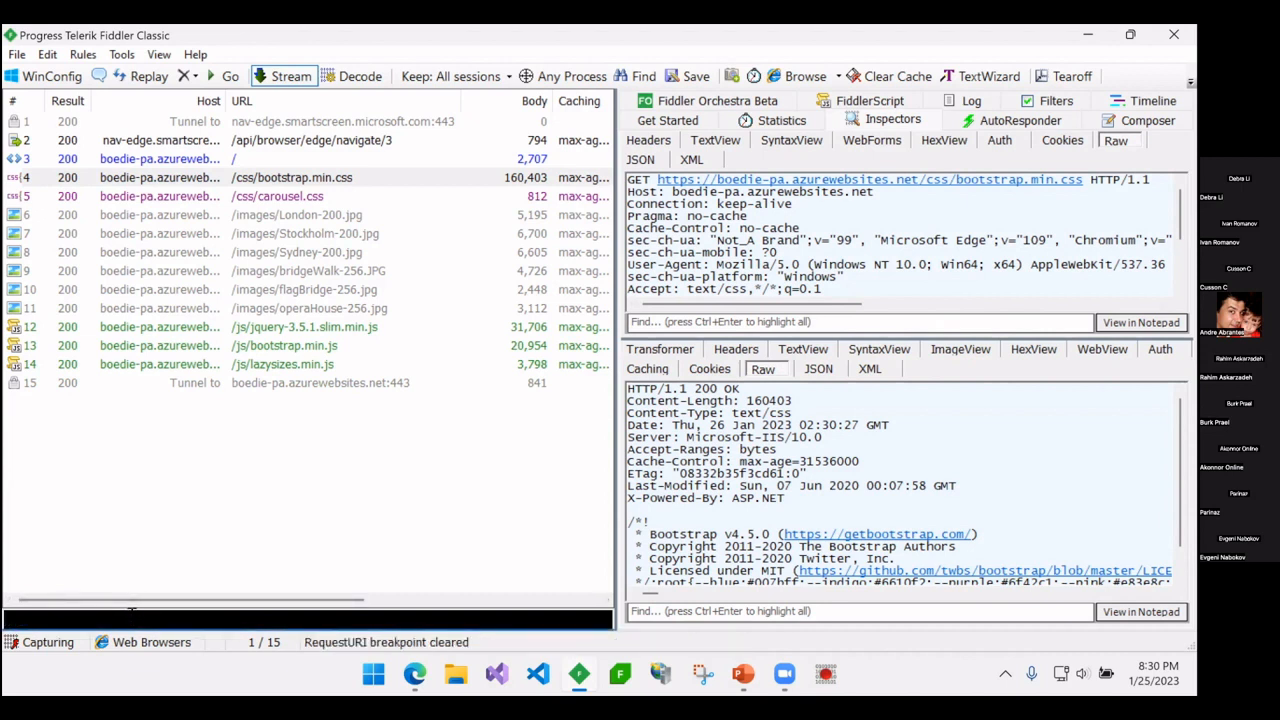
# Step: Set a response breakpoint with the QuickExec command "bpafter site.css"
pyautogui.press('Up')
pyautogui.write('b')
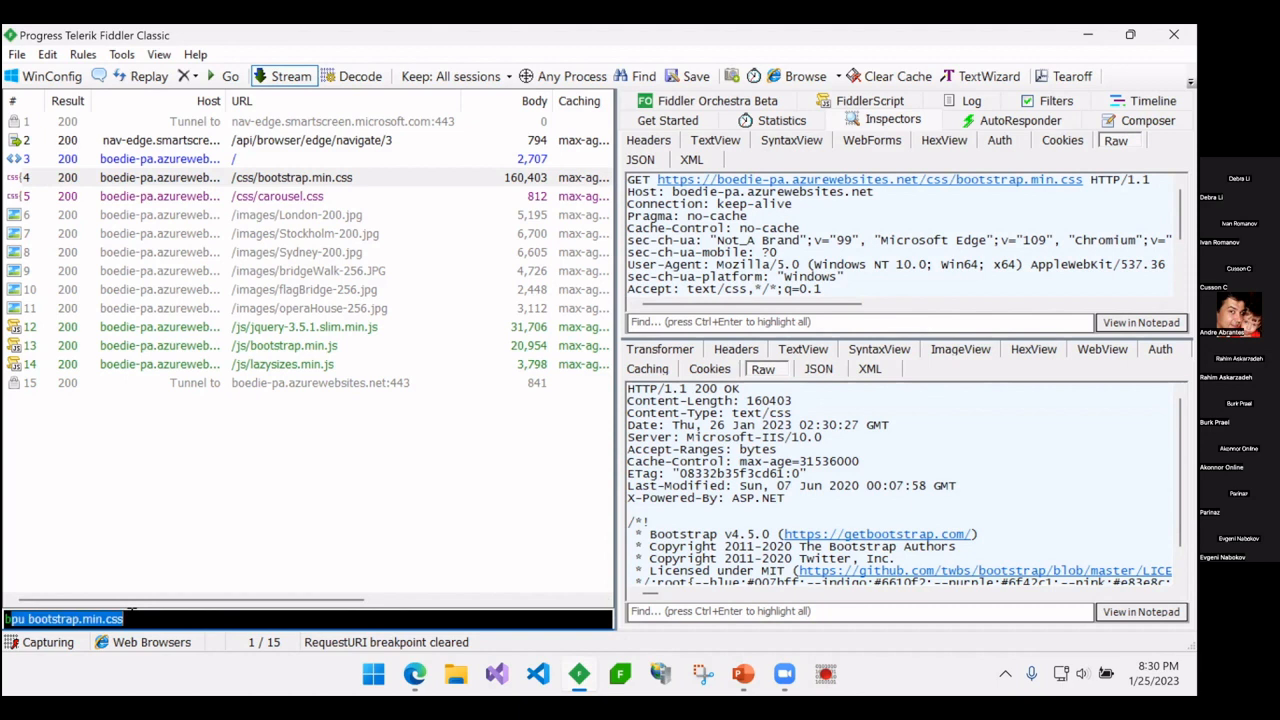
pyautogui.write('pafter site')
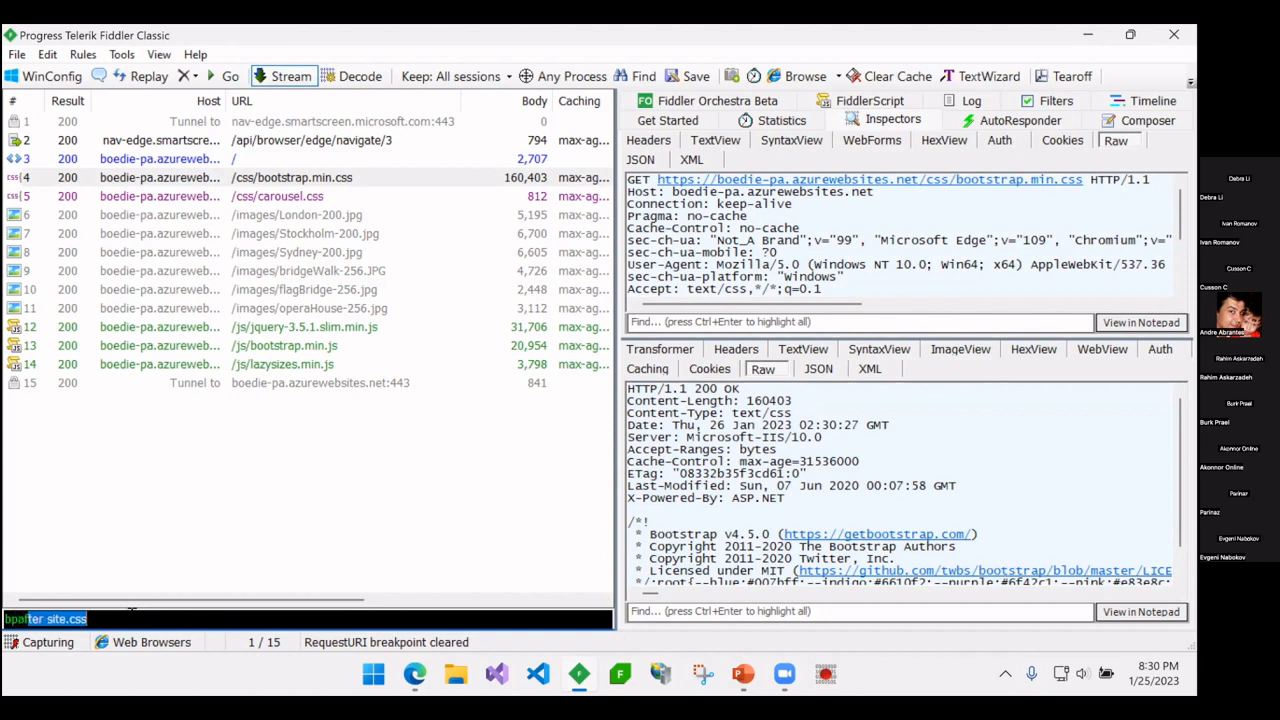
pyautogui.press('Return')
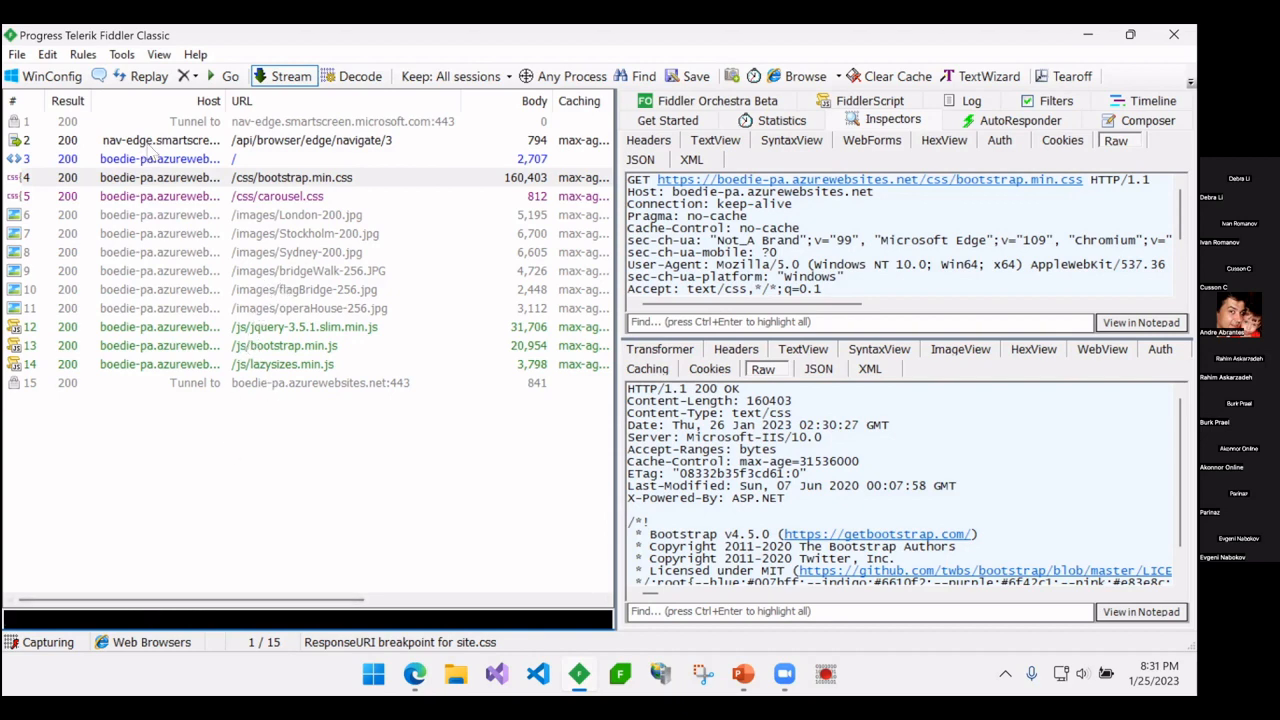
# Step: Remove all captured sessions, reload the boedie-pa.azurewebsites.net page in Edge, and check the new traffic in Fiddler Classic
pyautogui.click(195, 76)
pyautogui.click(240, 97)
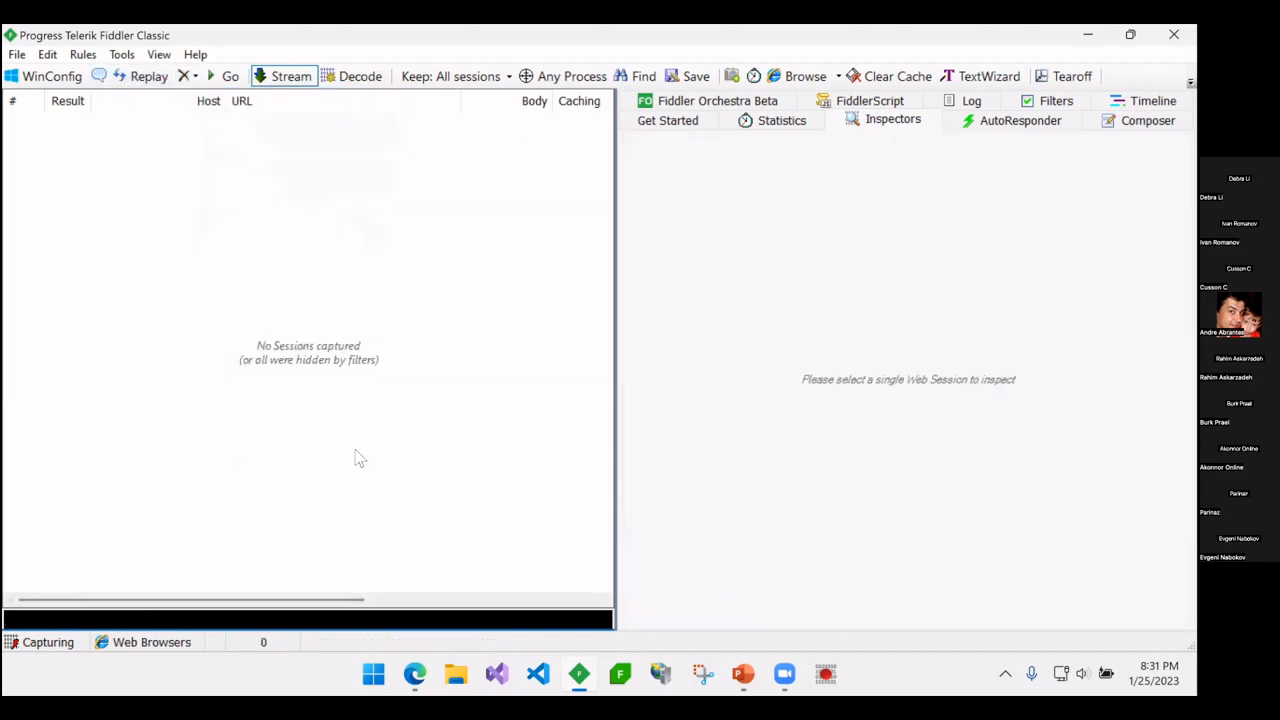
pyautogui.click(414, 674)
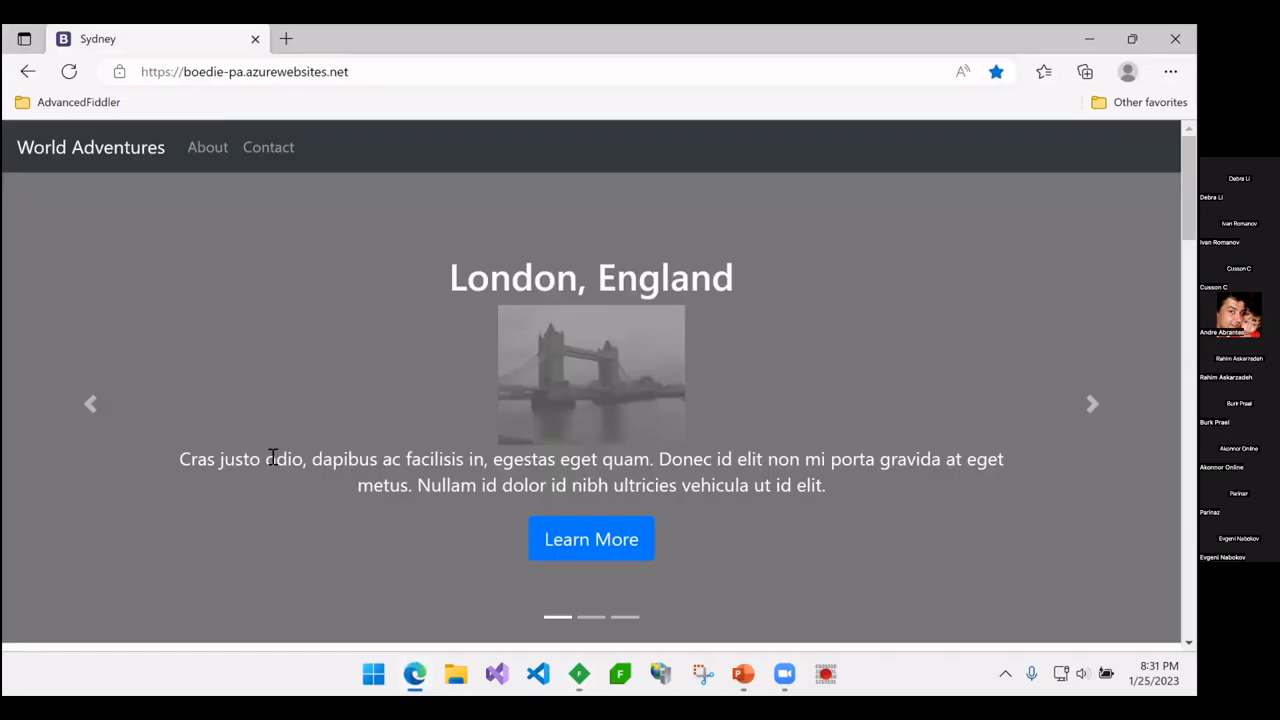
pyautogui.press('F5')
pyautogui.click(584, 676)
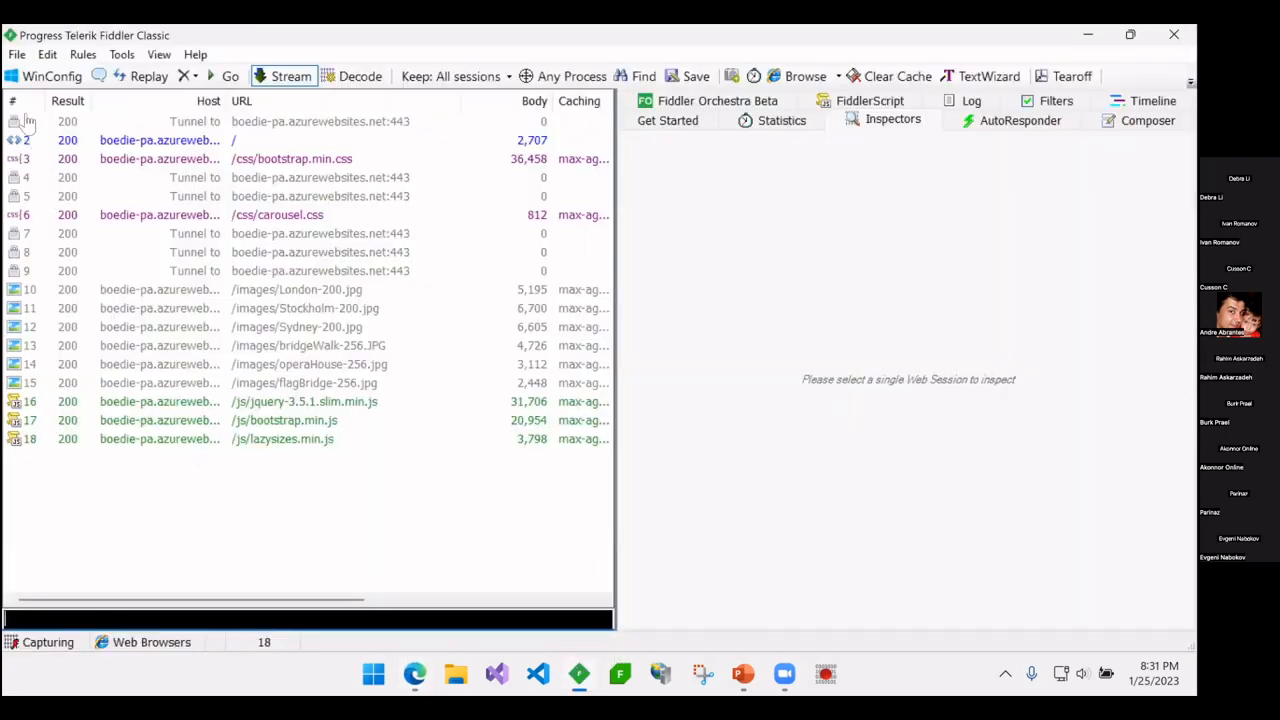
# Step: Open the localhost:86 site in Edge from the AdvancedFiddler favorites, reload it, and return to Fiddler Classic
pyautogui.click(414, 674)
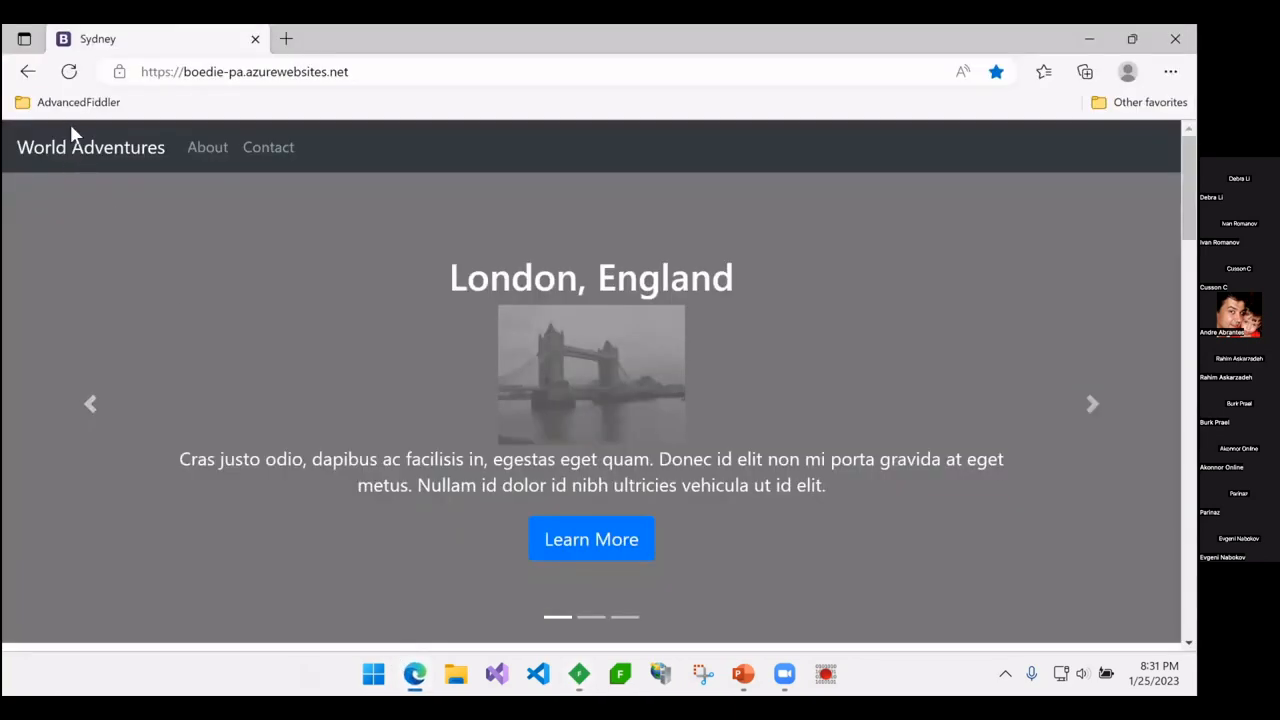
pyautogui.click(72, 102)
pyautogui.click(72, 253)
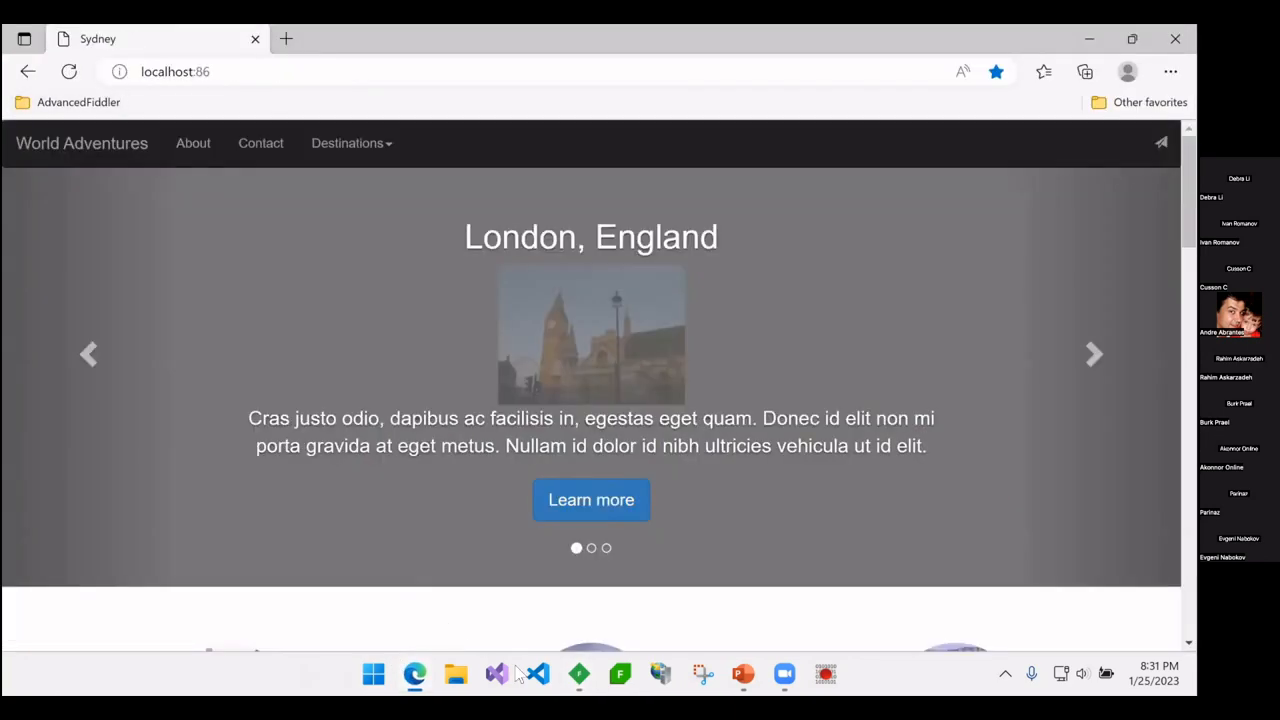
pyautogui.press('F5')
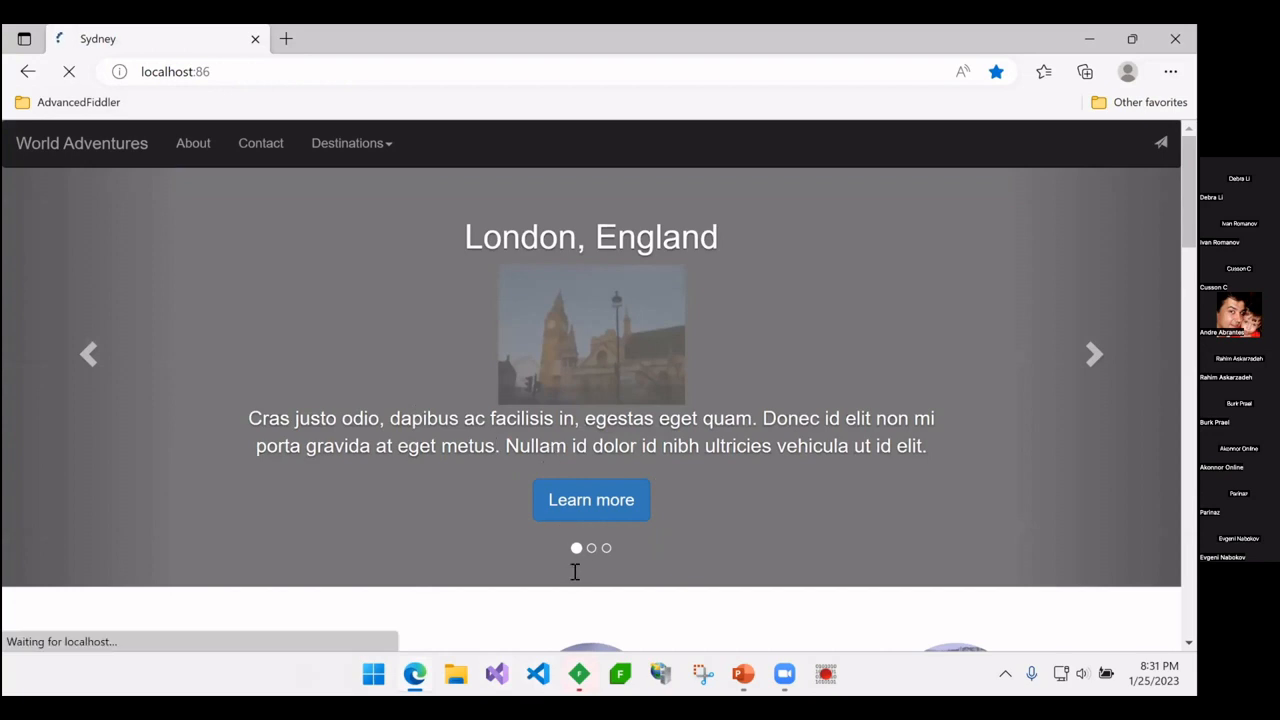
pyautogui.click(592, 674)
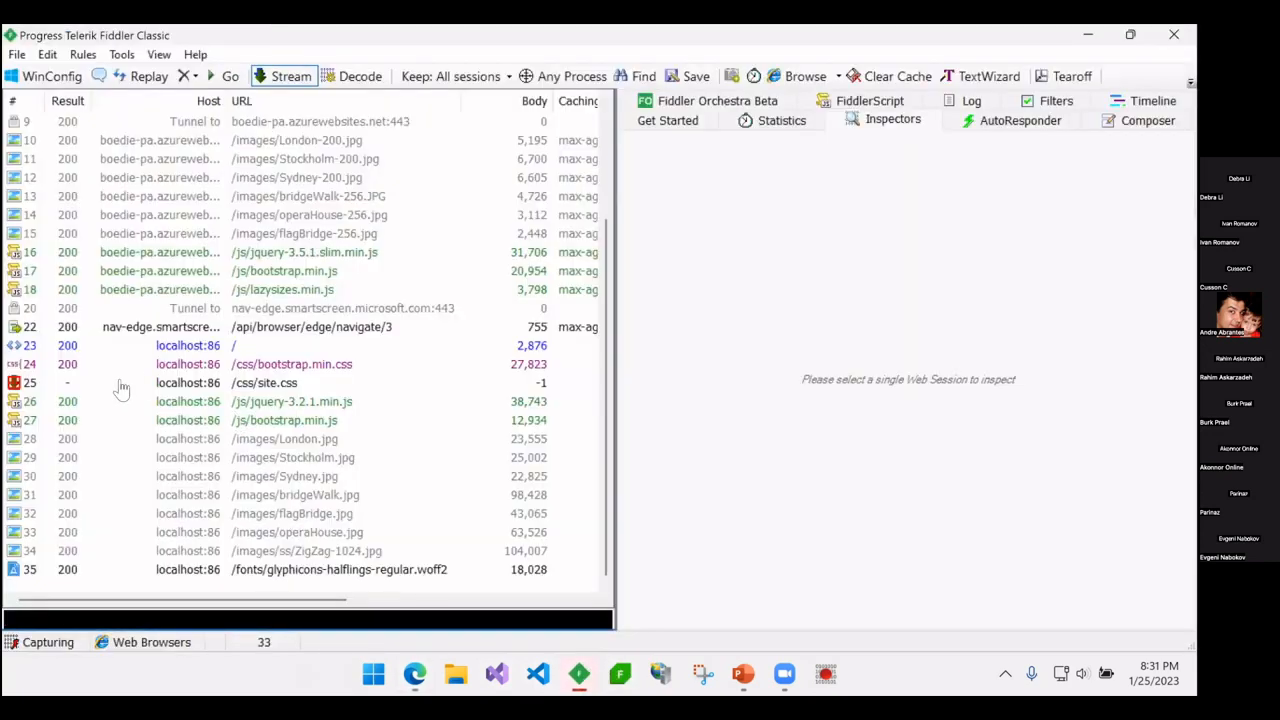
# Step: Decode the response body of the paused localhost:86 /css/site.css session and look through its raw CSS rules
pyautogui.click(251, 387)
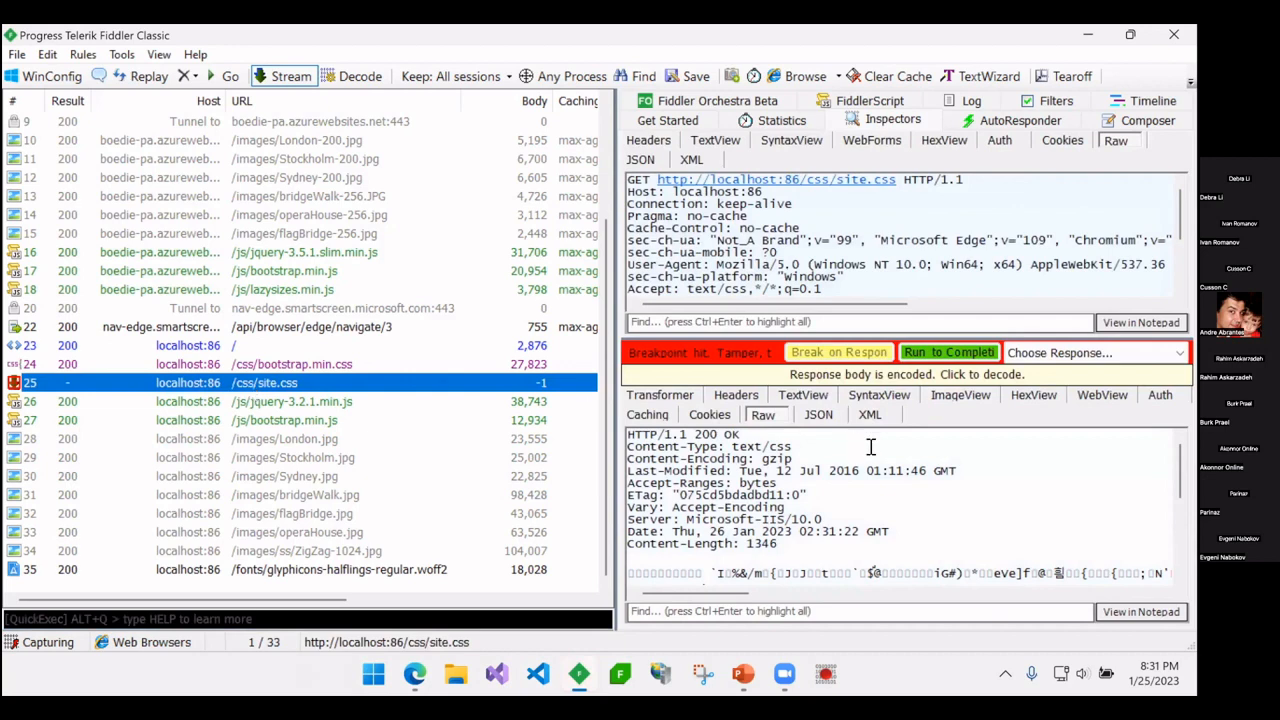
pyautogui.click(931, 376)
pyautogui.scroll(-10, 930, 485)
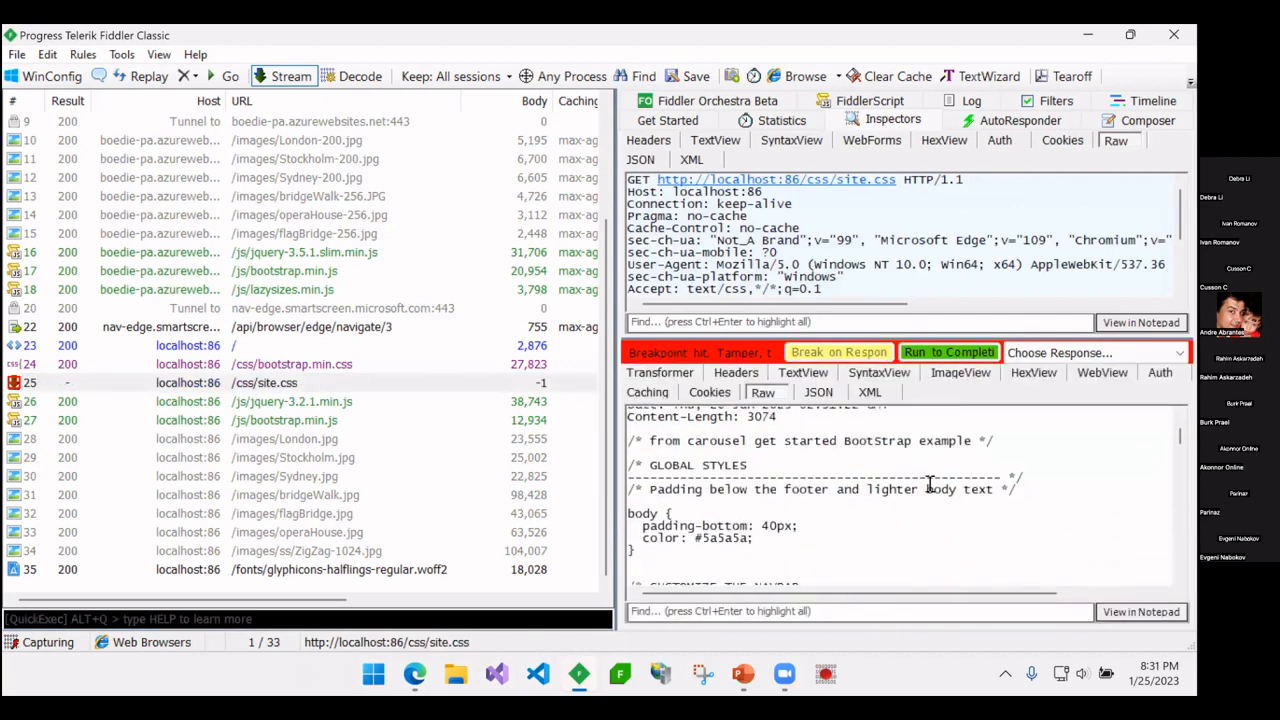
pyautogui.scroll(-10, 903, 484)
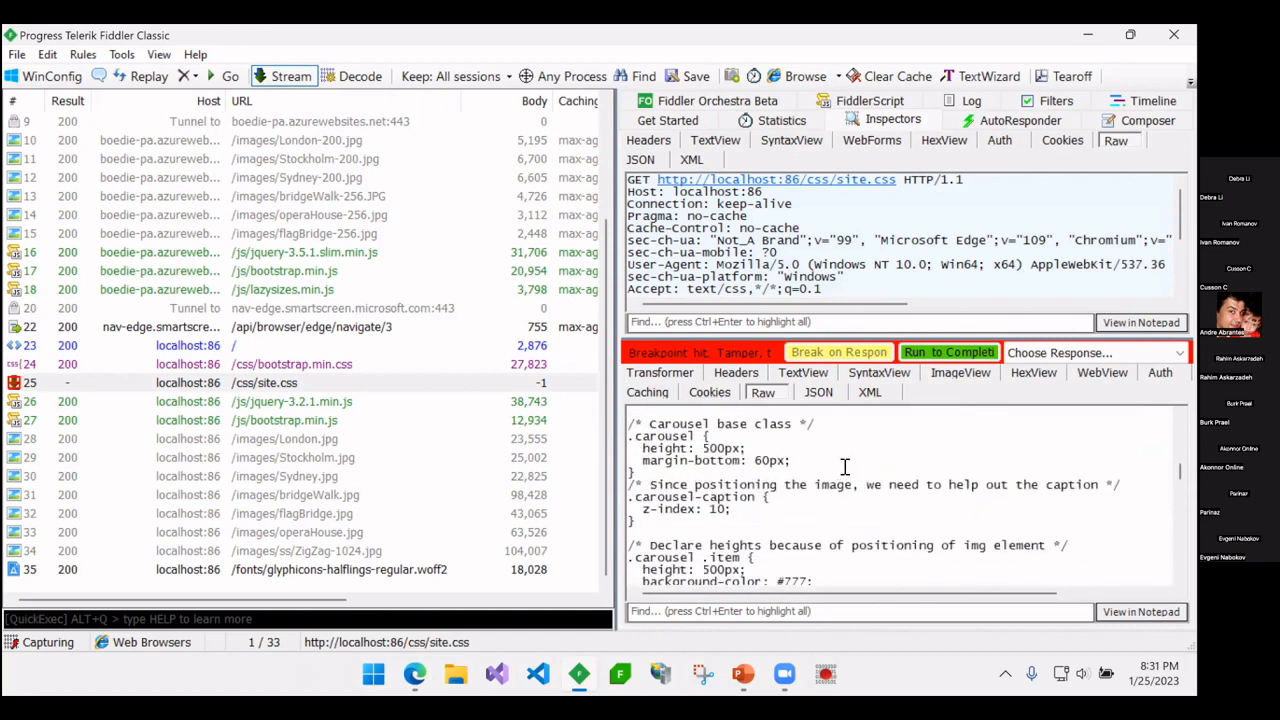
pyautogui.scroll(-2, 845, 467)
pyautogui.scroll(10, 835, 480)
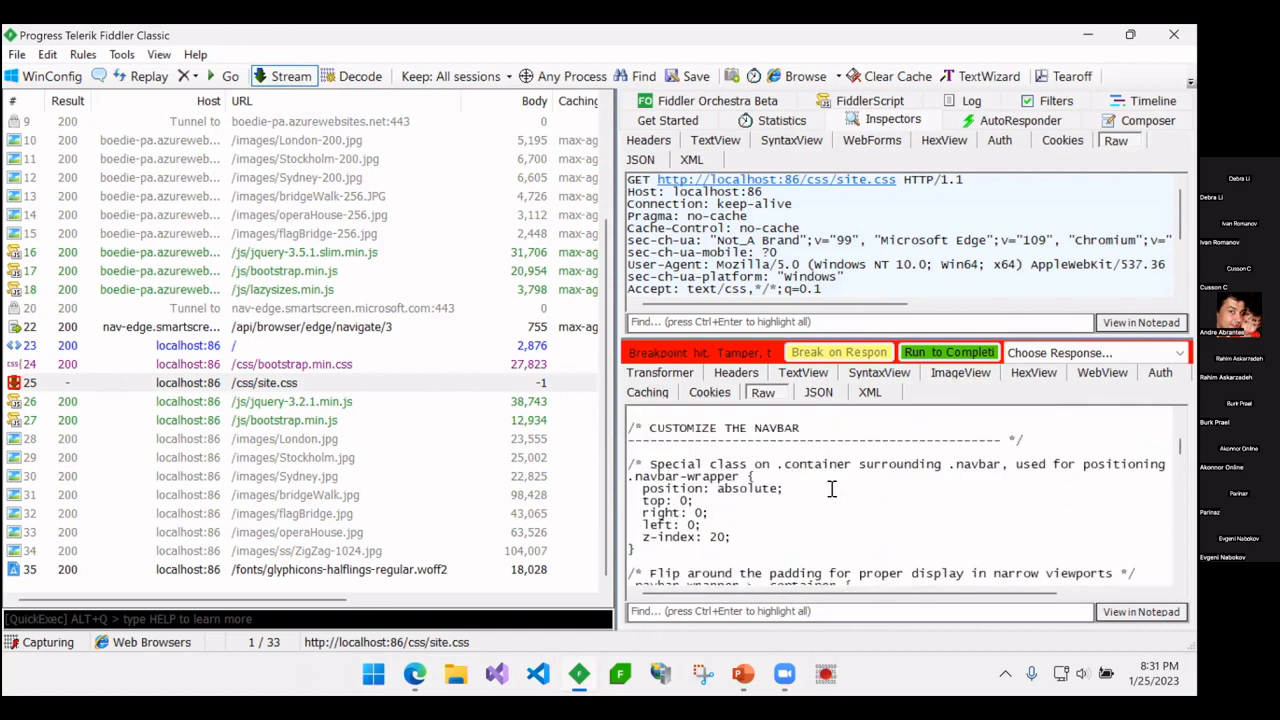
pyautogui.scroll(5, 831, 488)
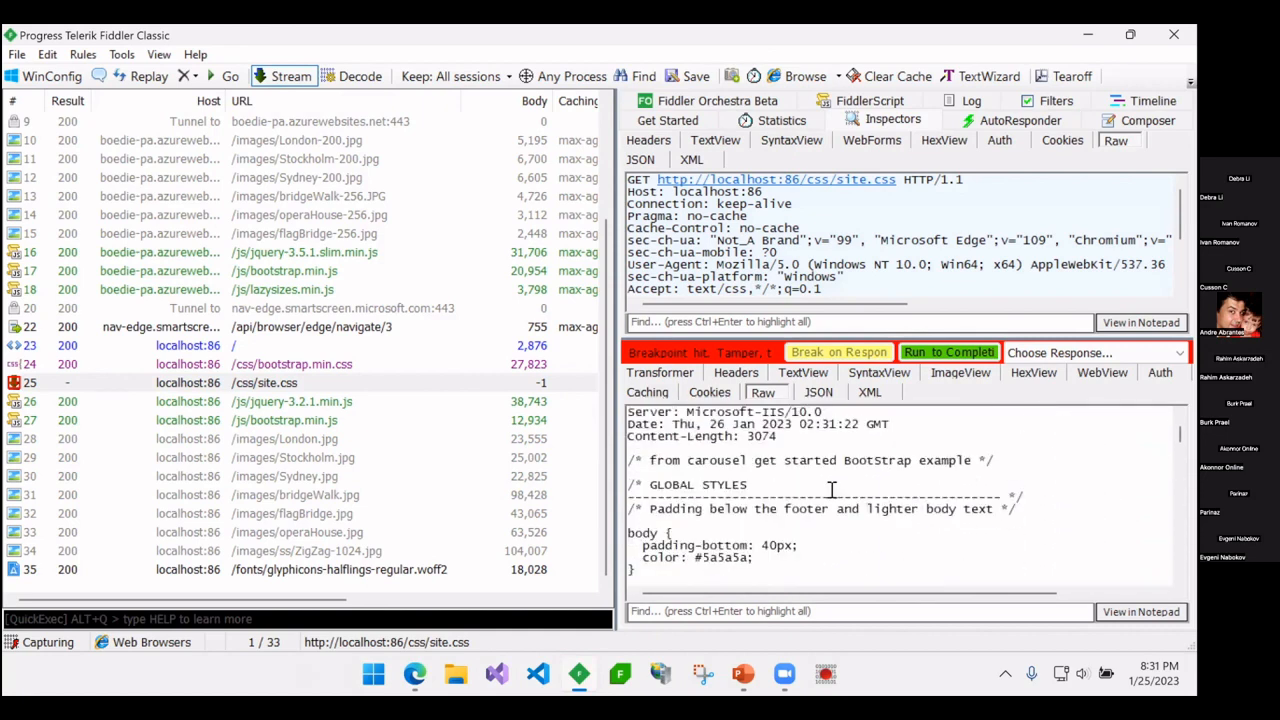
# Step: Set the body rule's color to purple in the raw site.css response and run the paused session to completion
pyautogui.doubleClick(697, 560)
pyautogui.press('BackSpace')
pyautogui.write('purple;')
pyautogui.click(948, 352)
# Step: Switch to Edge and examine the text color on the localhost:86 page, highlighting the Sydney Opera House heading and paragraph
pyautogui.click(412, 674)
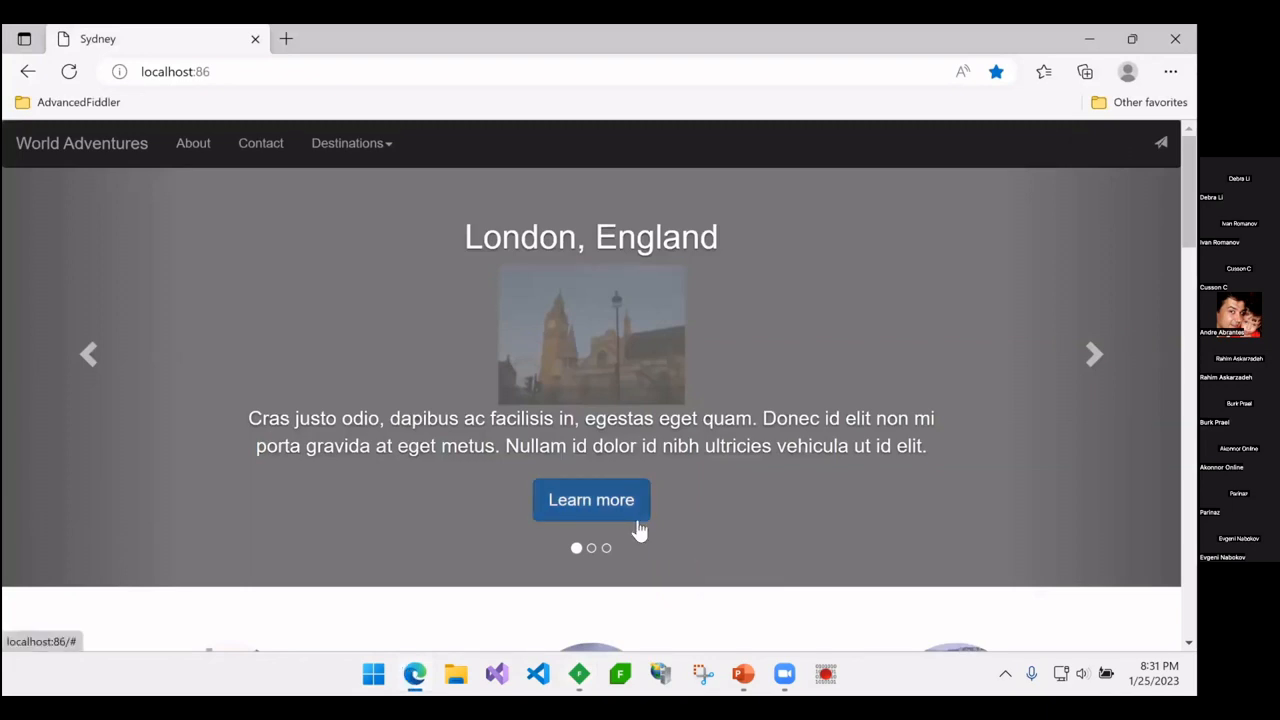
pyautogui.scroll(-5, 640, 530)
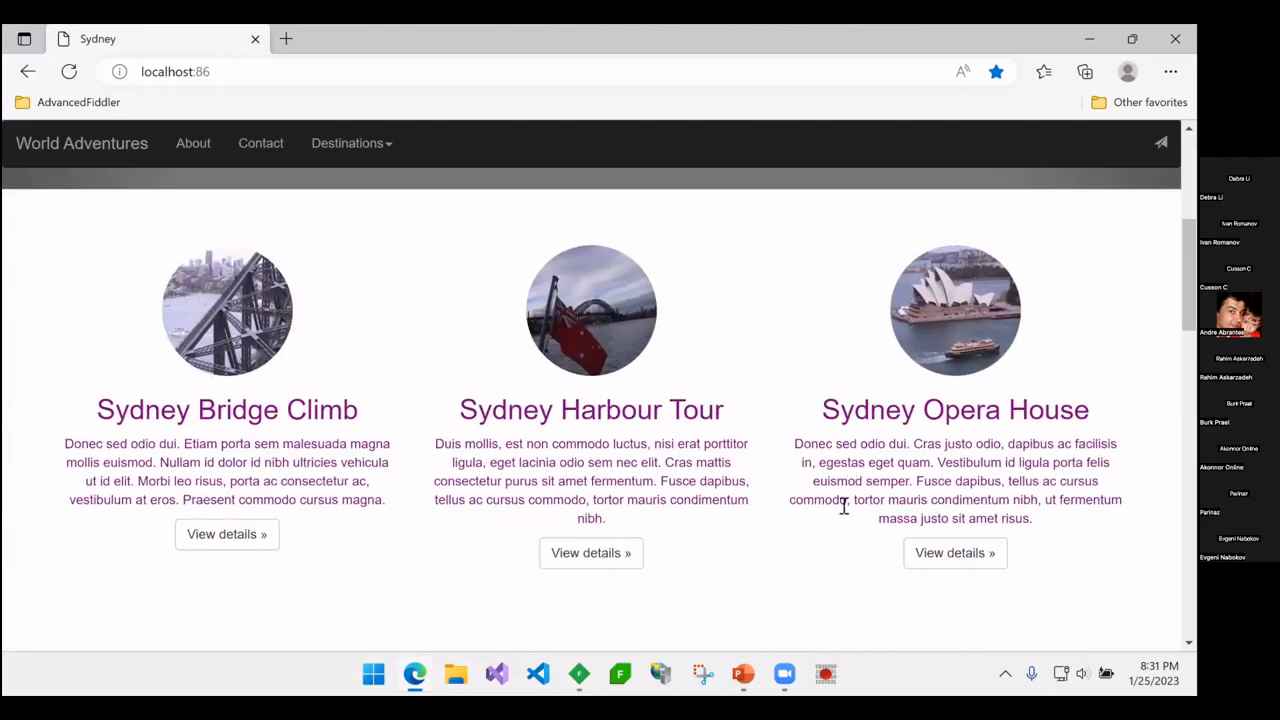
pyautogui.moveTo(823, 405); pyautogui.dragTo(1103, 498)
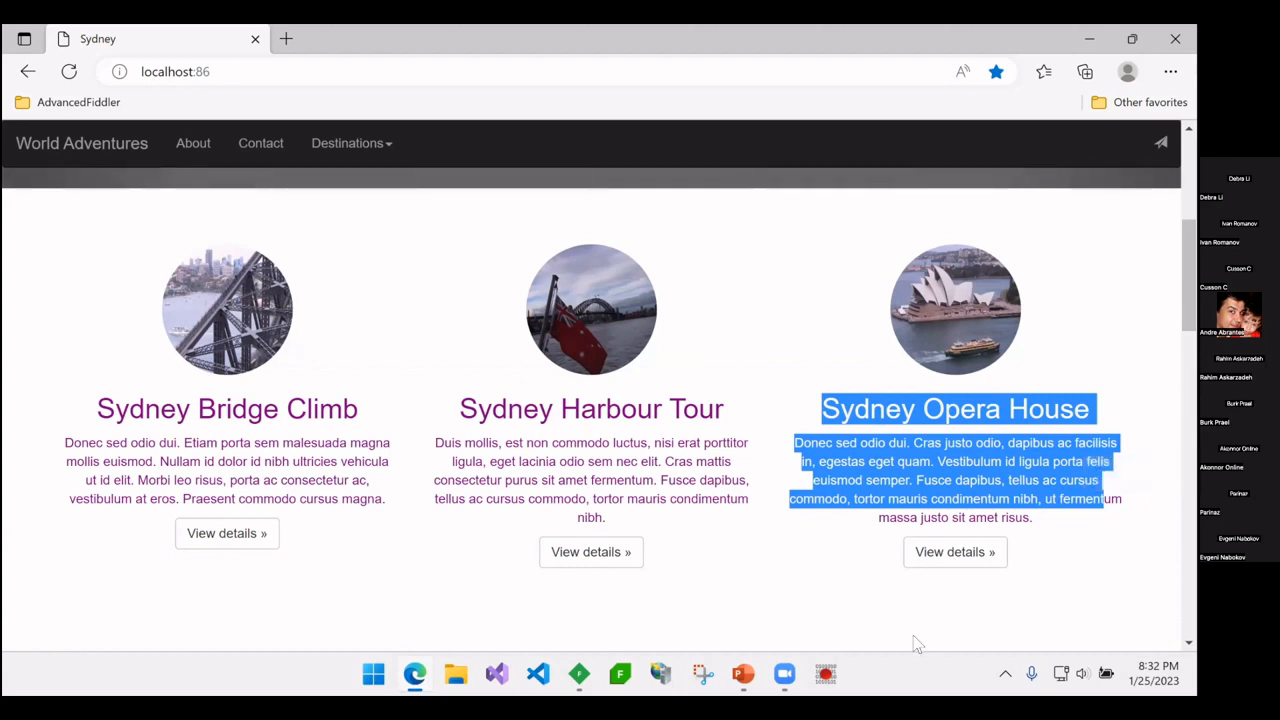
pyautogui.moveTo(580, 676)
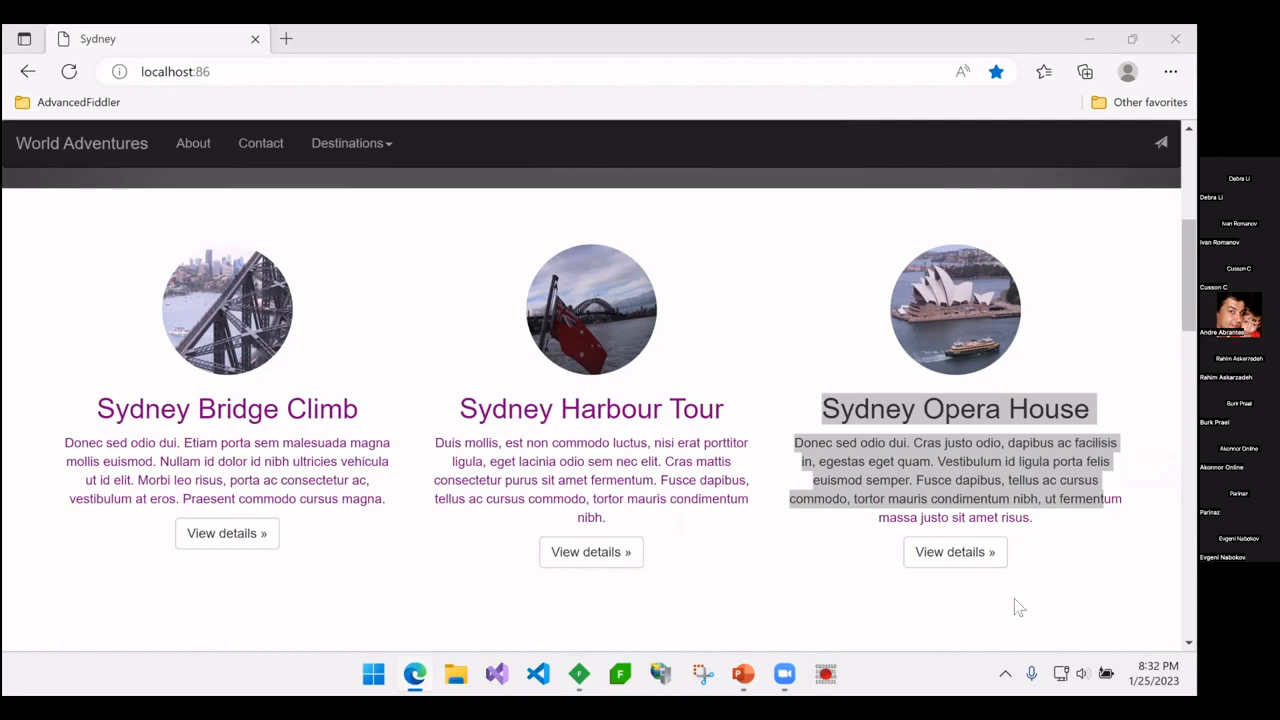
pyautogui.moveTo(744, 674)
pyautogui.click(774, 624)
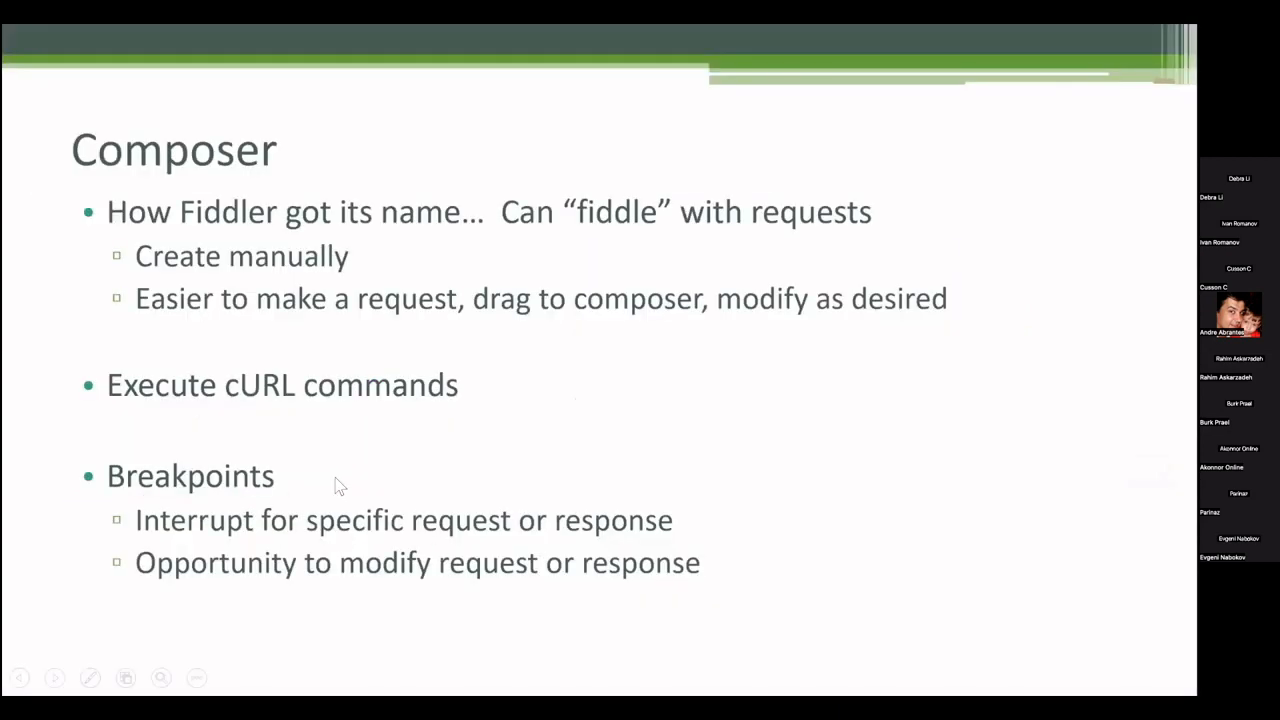
# Step: Switch to Fiddler Classic and clear the response breakpoint by running the QuickExec command "bpafter" without a target
pyautogui.hotkey('alt', 'Tab')
pyautogui.hotkey('alt', 'Tab')
pyautogui.hotkey('alt', 'Tab')
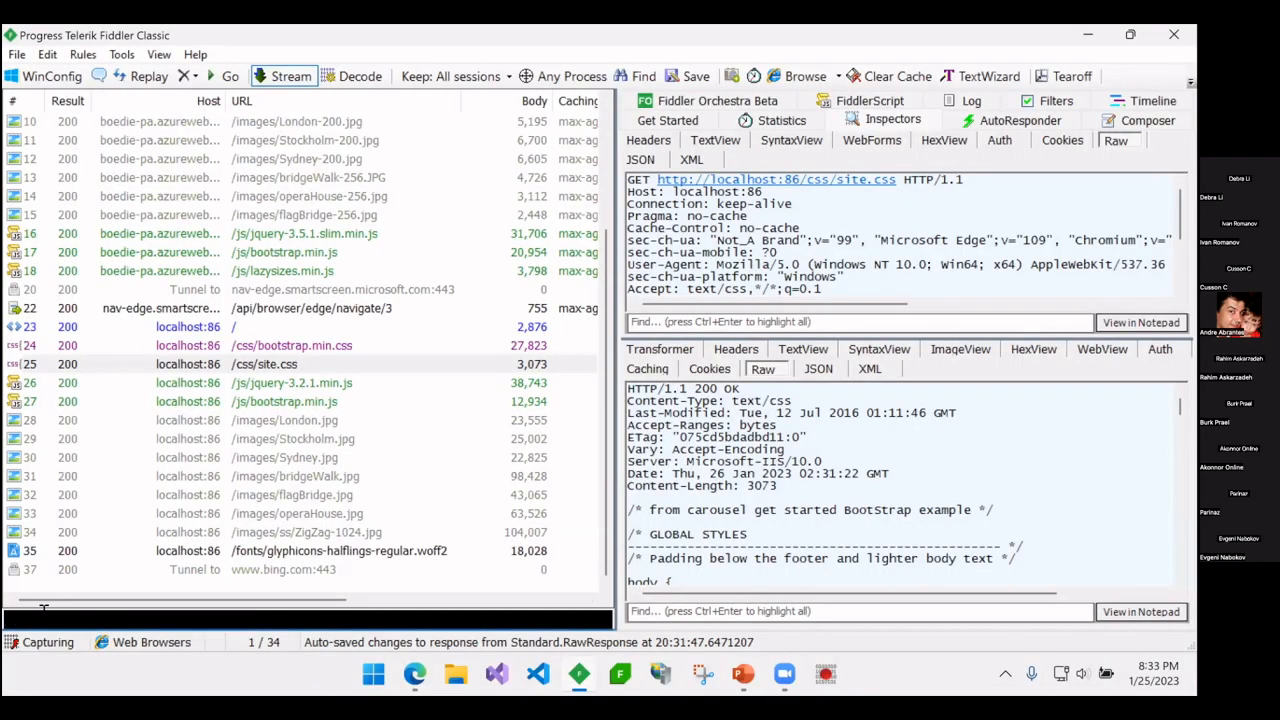
pyautogui.write('bpafter site.css')
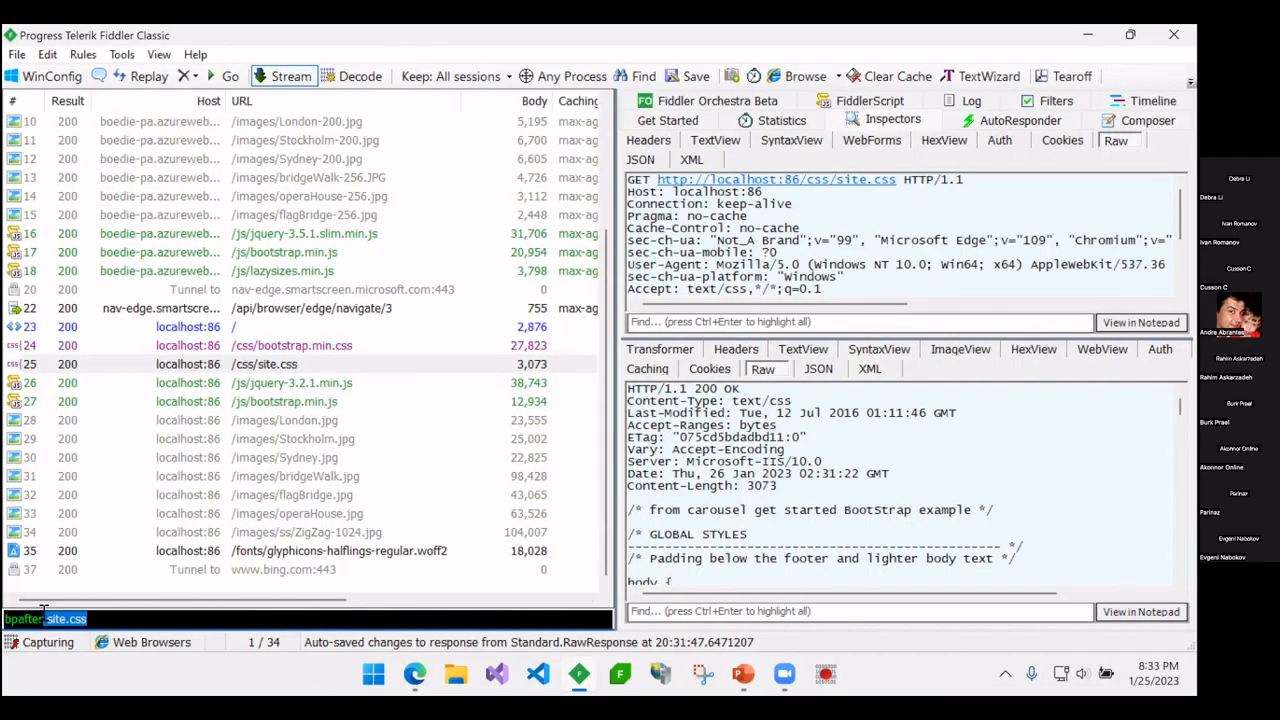
pyautogui.press('Delete')
pyautogui.press('Return')
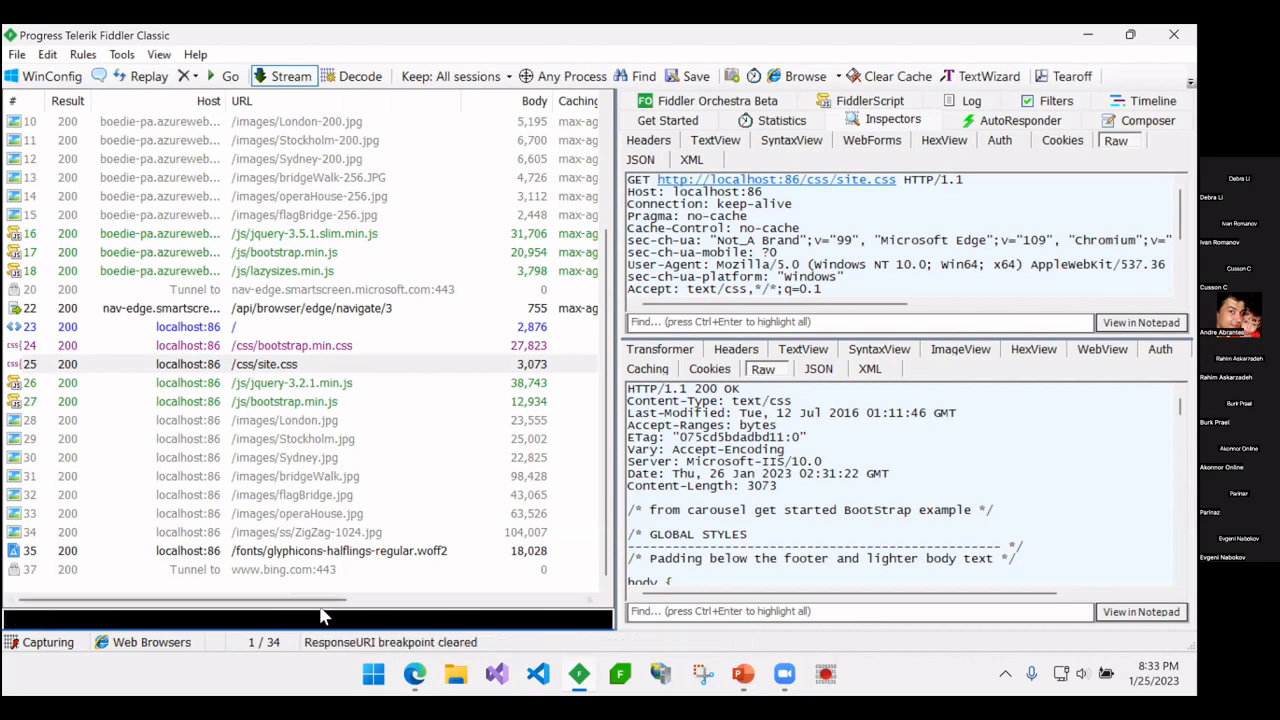
# Step: Switch to the running PowerPoint slide show at the Composer slide
pyautogui.moveTo(748, 677)
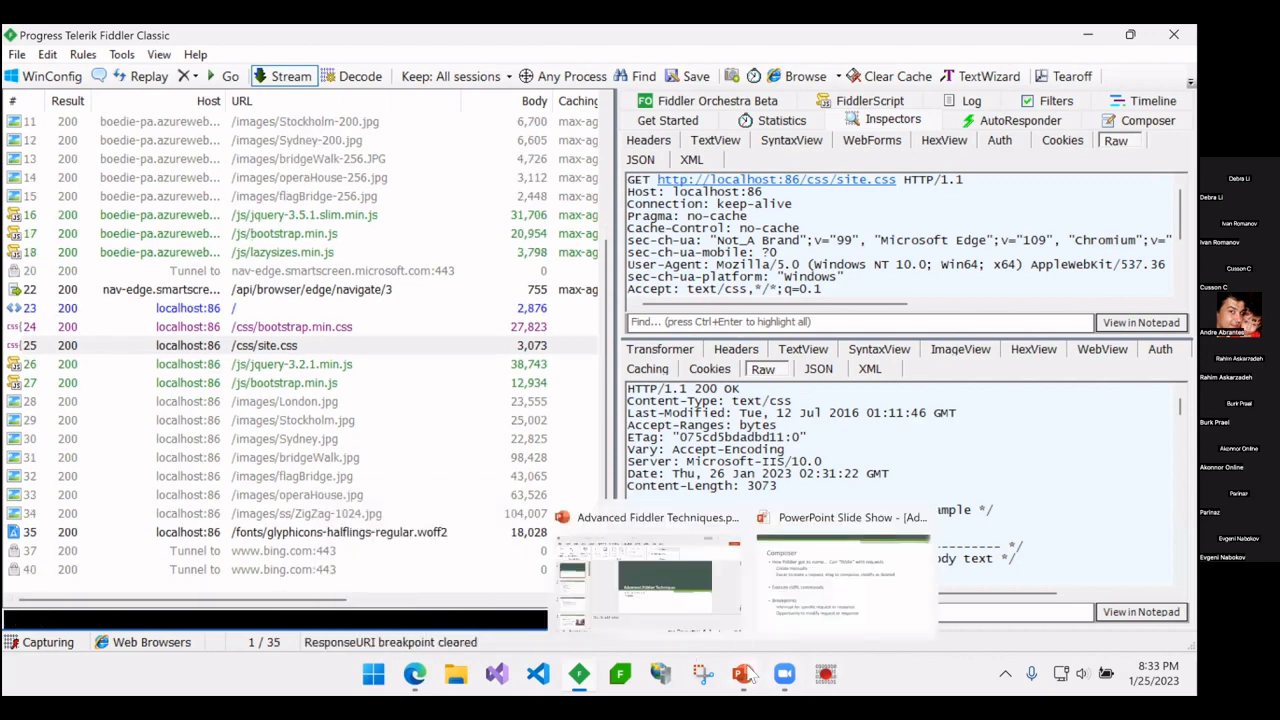
pyautogui.click(793, 612)
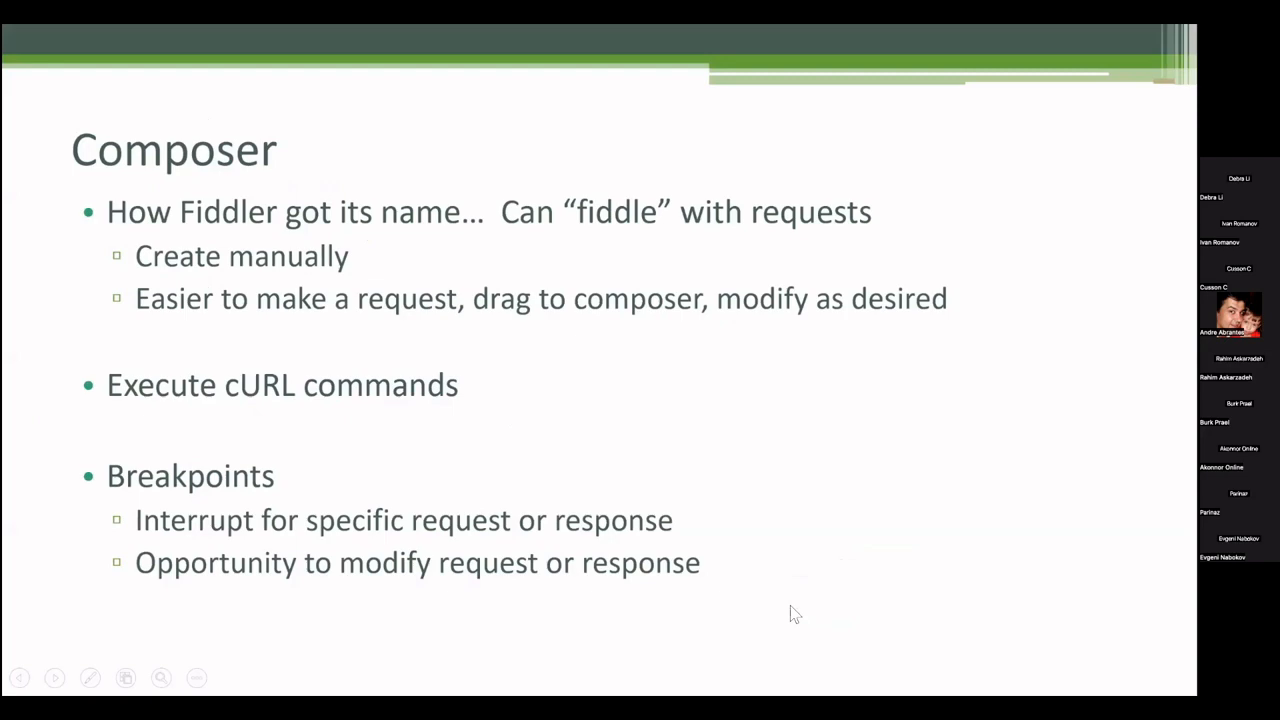